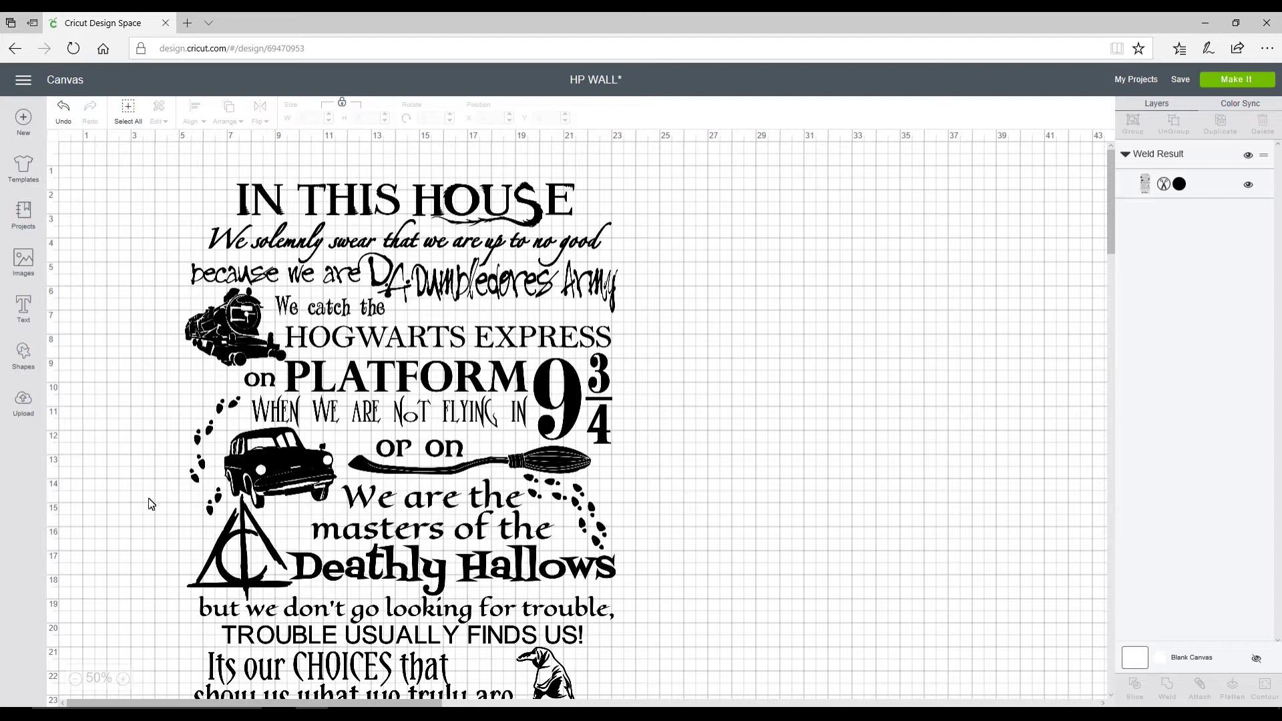
Set the welded quote design's width to 22 inches.
{"action": "left_click", "coordinate": [380, 400]}
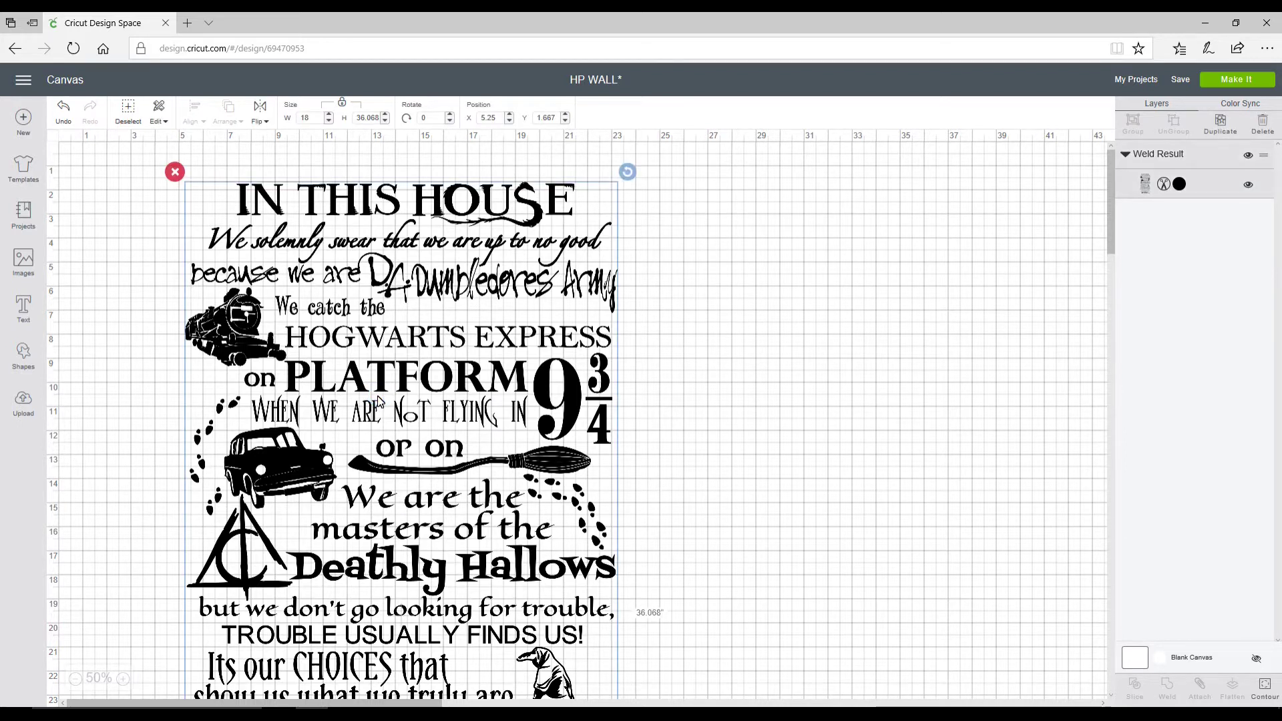
{"action": "left_click", "coordinate": [314, 119]}
{"action": "type", "text": "22"}
{"action": "key", "text": "Return"}
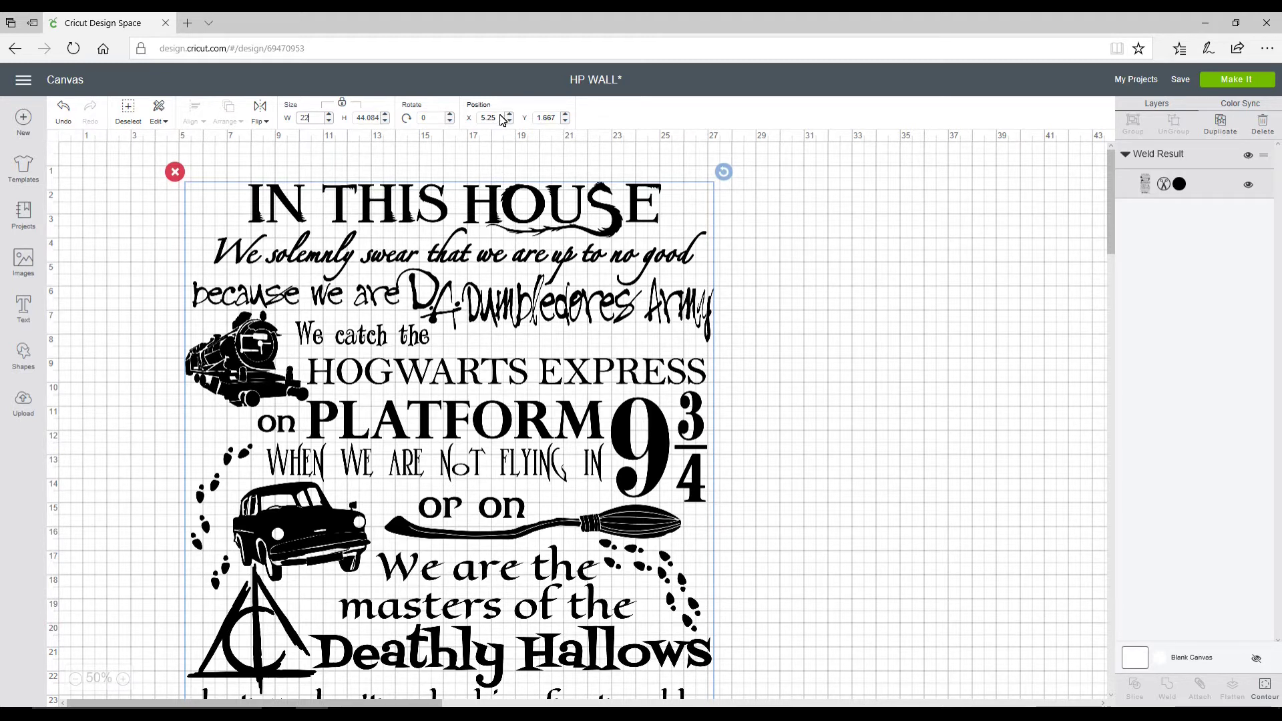
Position the 22-inch quote design at X 1, Y 1.
{"action": "left_click_drag", "start_coordinate": [499, 117], "coordinate": [471, 117]}
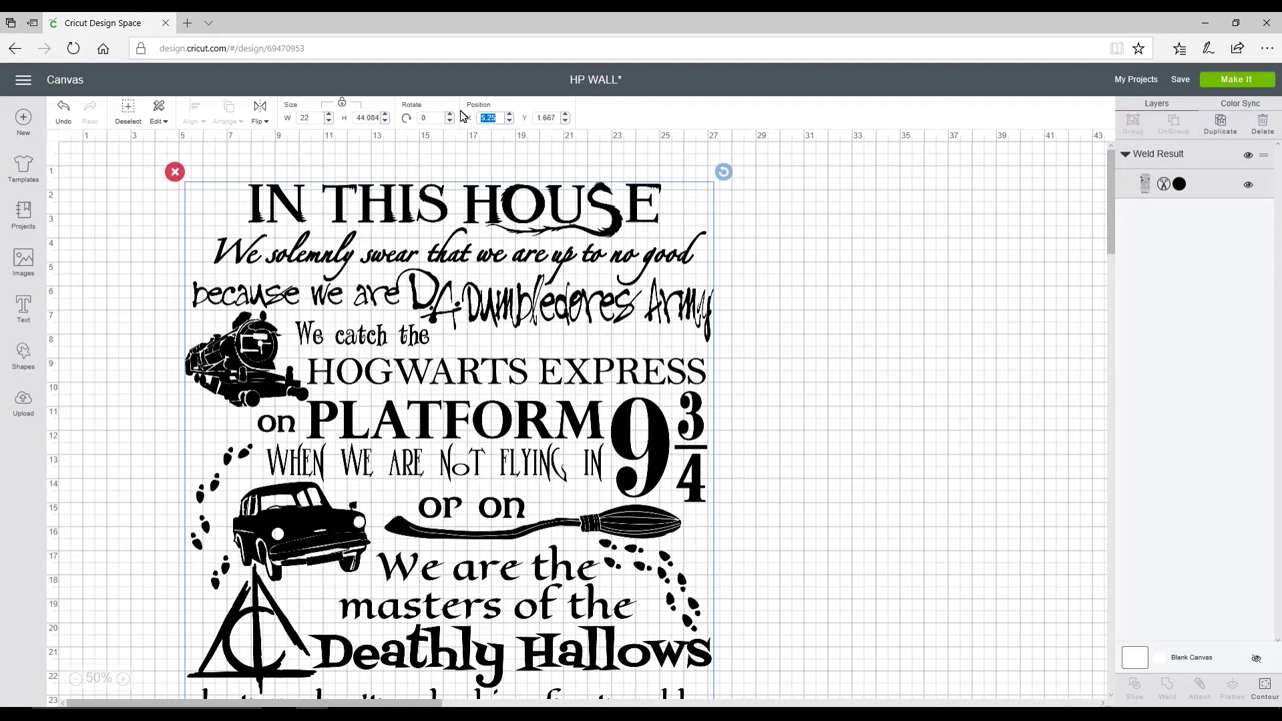
{"action": "type", "text": "1"}
{"action": "key", "text": "Return"}
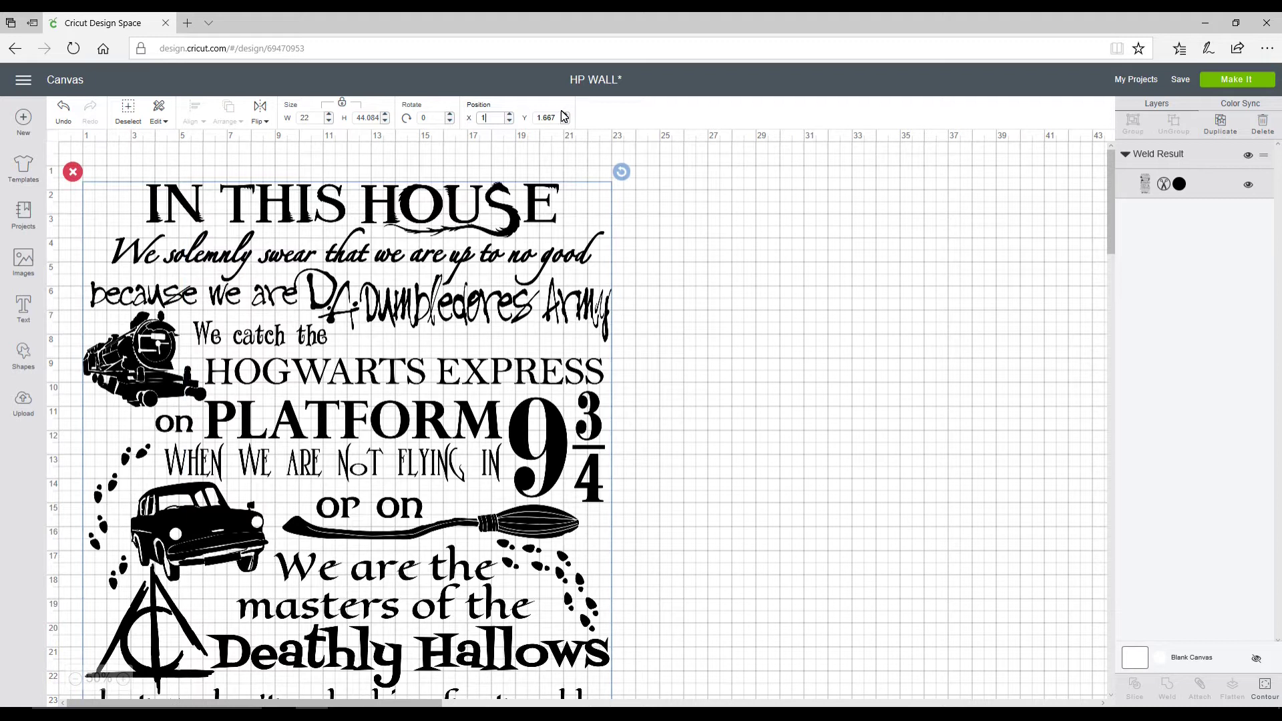
{"action": "left_click_drag", "start_coordinate": [558, 117], "coordinate": [527, 120]}
{"action": "type", "text": "1"}
{"action": "key", "text": "Return"}
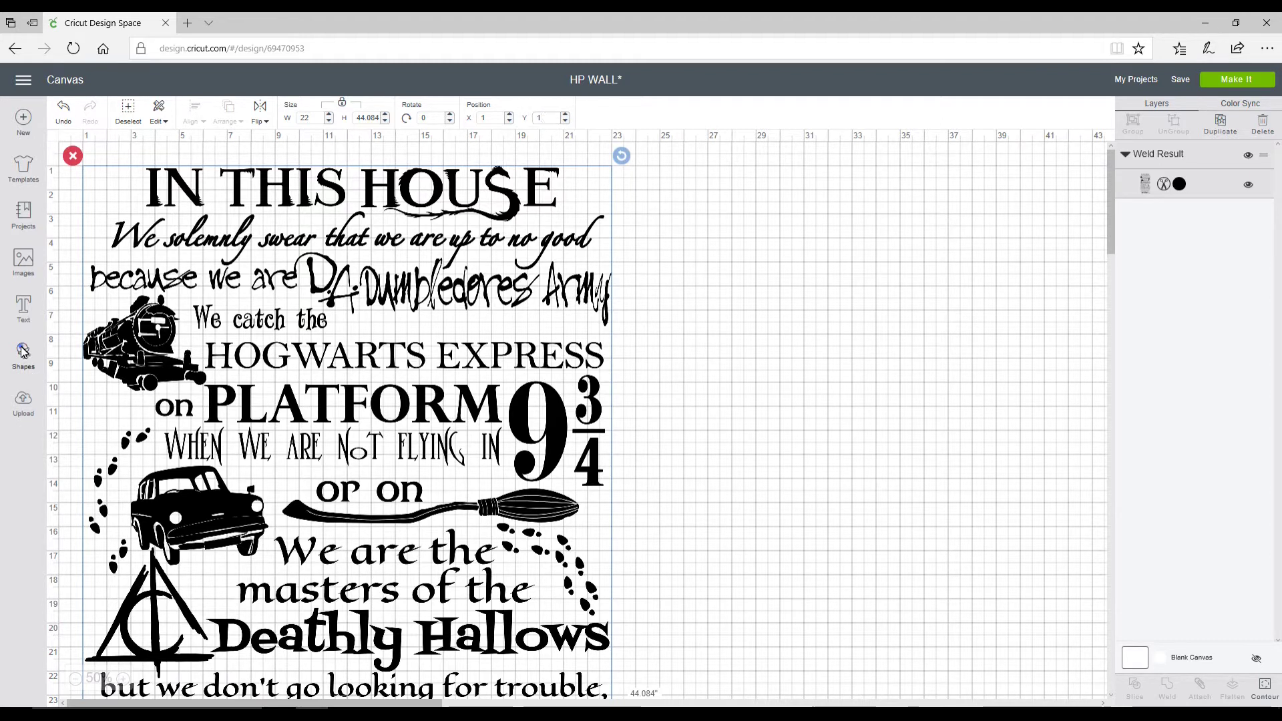
Insert a basic Square shape from the Shapes panel onto the HP WALL canvas.
{"action": "left_click", "coordinate": [22, 352]}
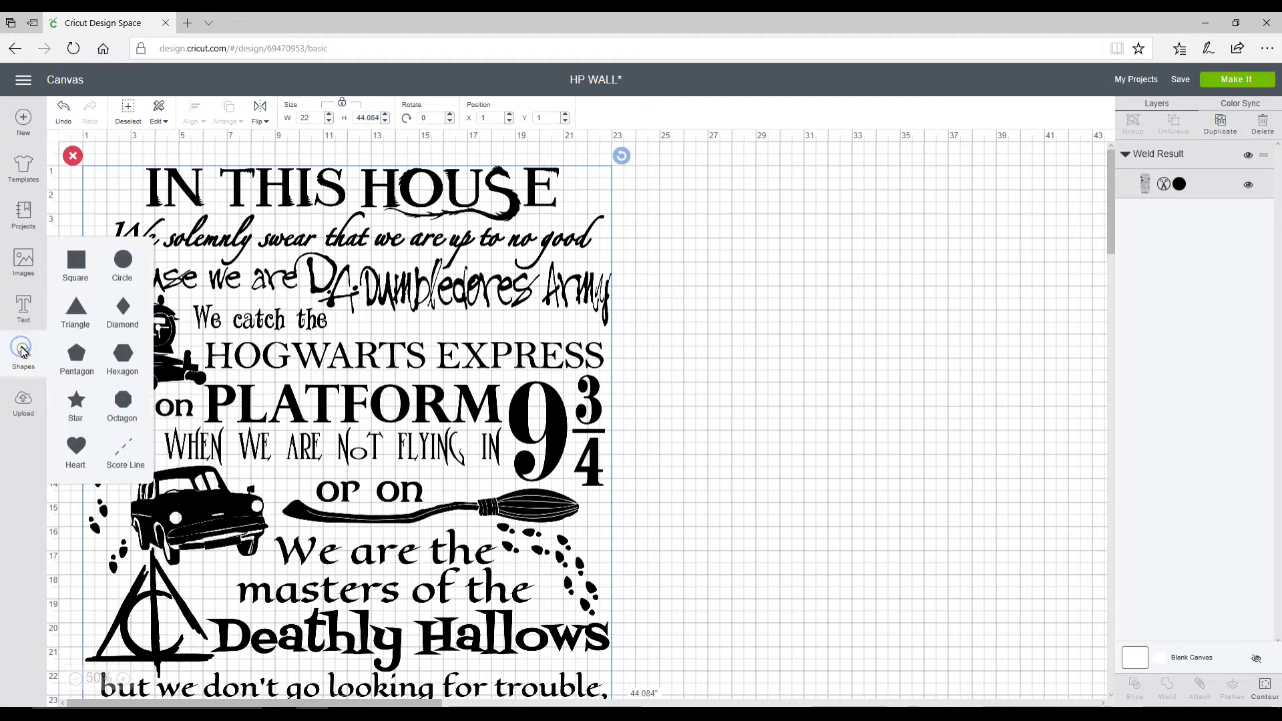
{"action": "left_click", "coordinate": [81, 260]}
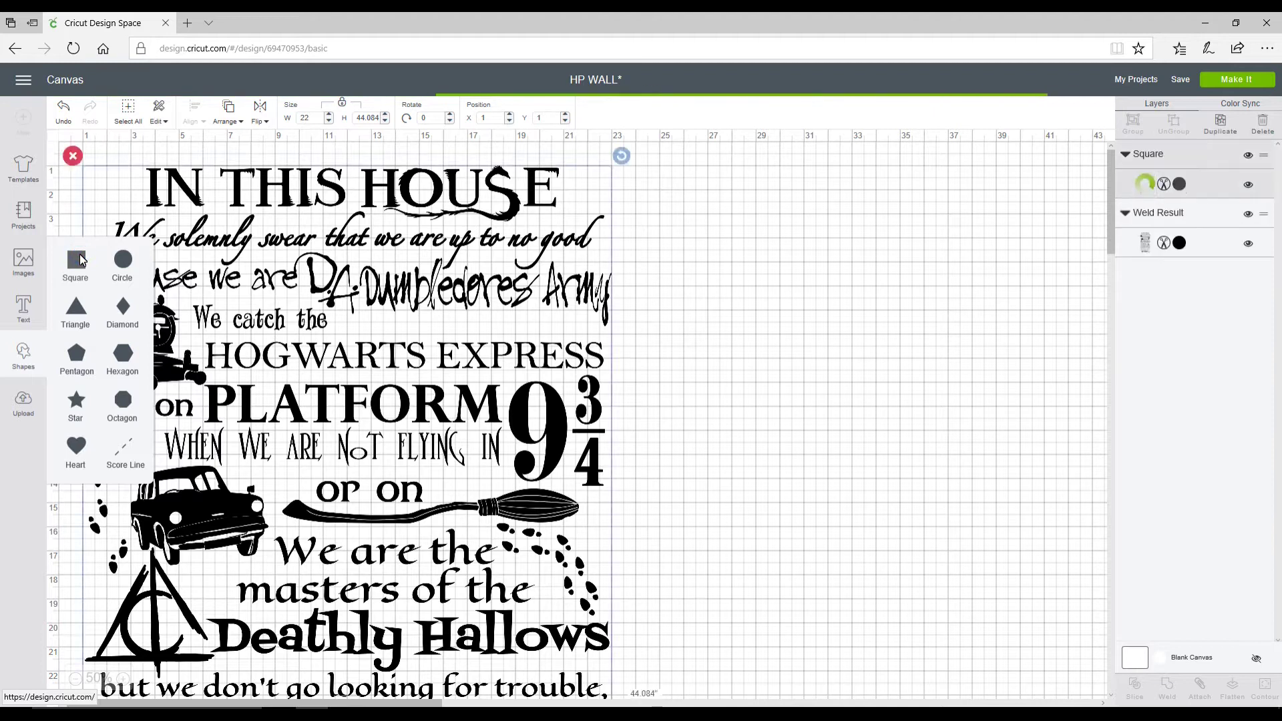
{"action": "left_click", "coordinate": [180, 267]}
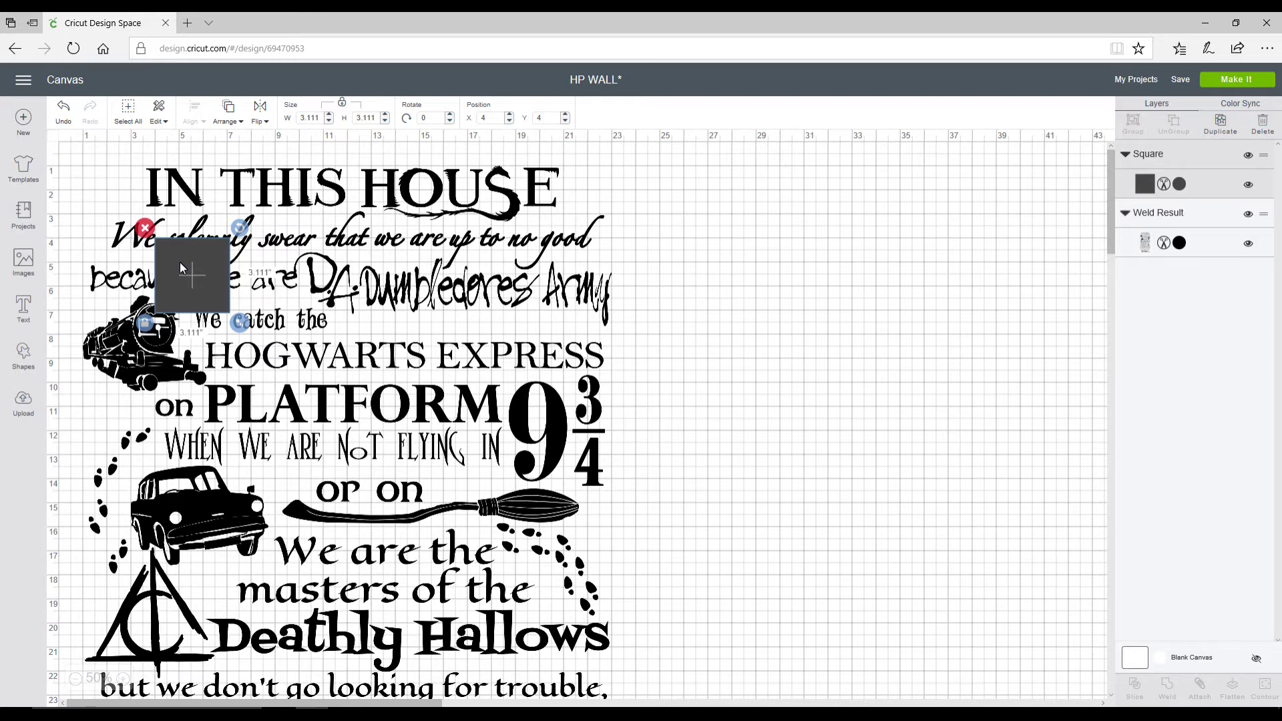
Unlock proportions and resize the square to 8 wide by 23 high.
{"action": "left_click", "coordinate": [146, 324]}
{"action": "left_click", "coordinate": [318, 118]}
{"action": "type", "text": "8"}
{"action": "left_click", "coordinate": [375, 118]}
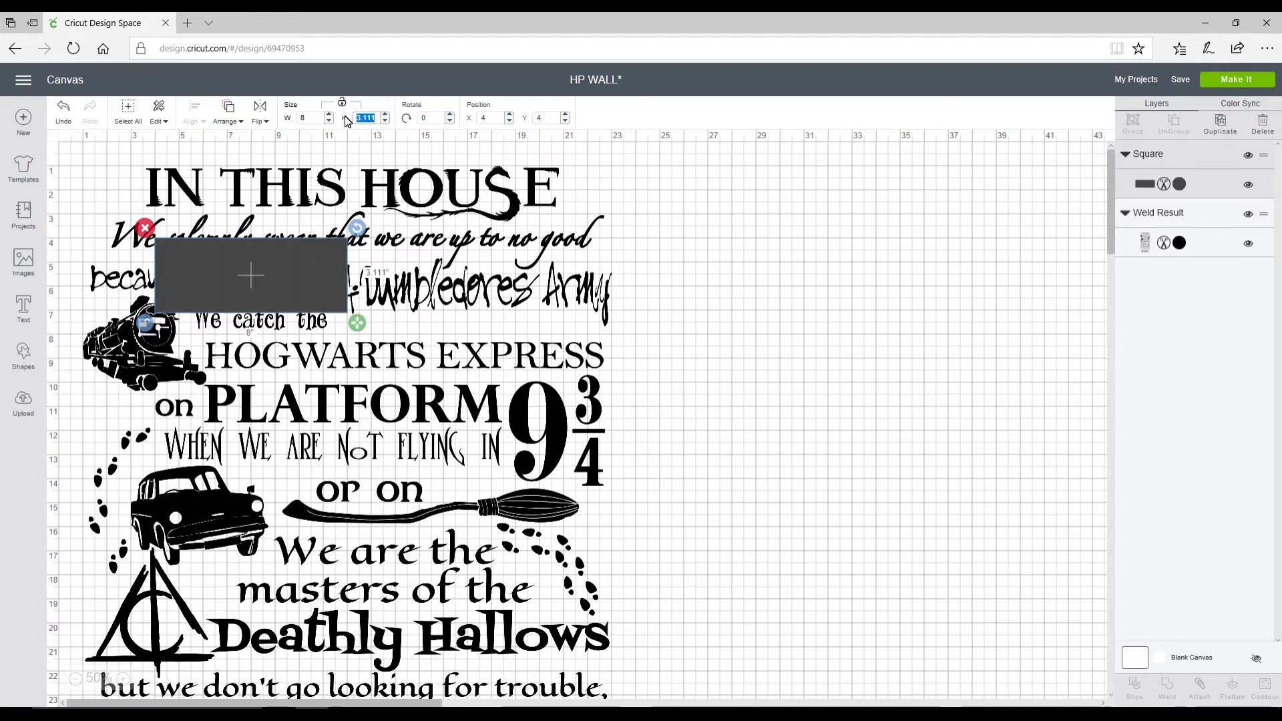
{"action": "type", "text": "2"}
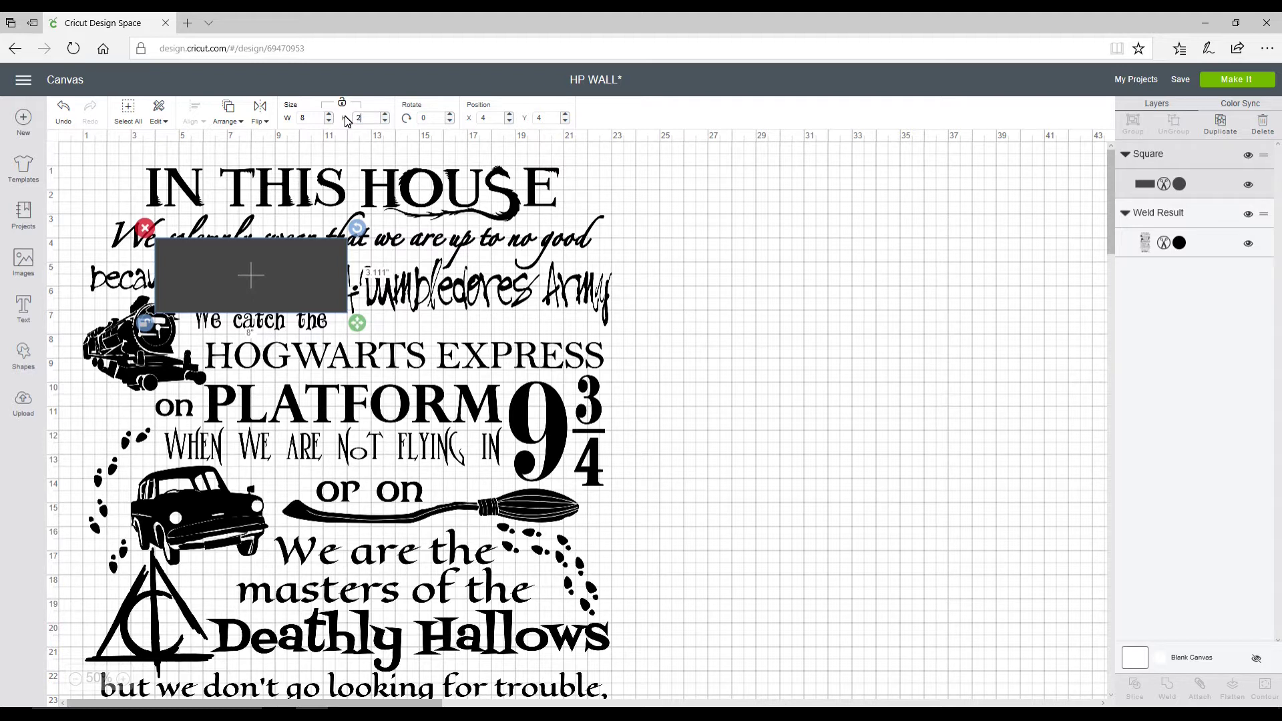
{"action": "type", "text": "3"}
{"action": "key", "text": "Return"}
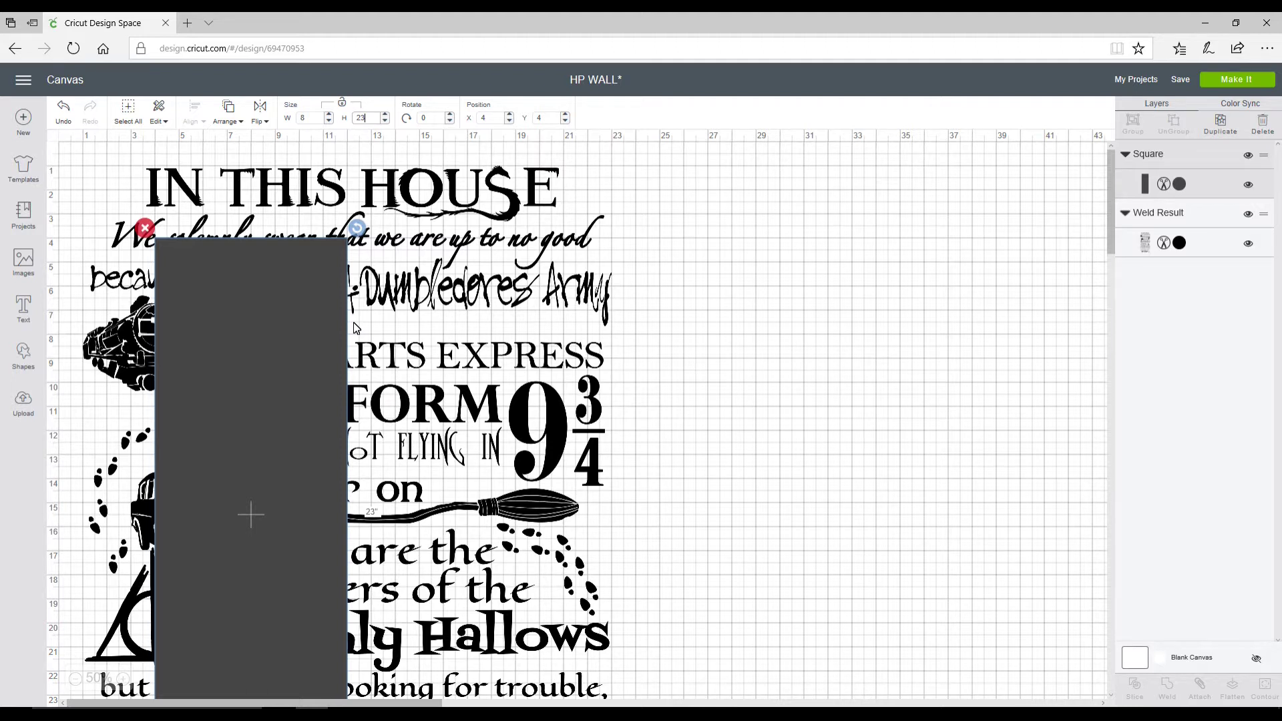
Duplicate the 8 × 23 rectangle into six copies and move them to the canvas's right.
{"action": "left_click_drag", "start_coordinate": [347, 327], "coordinate": [374, 366]}
{"action": "scroll", "coordinate": [961, 166], "scroll_direction": "down", "scroll_amount": 5}
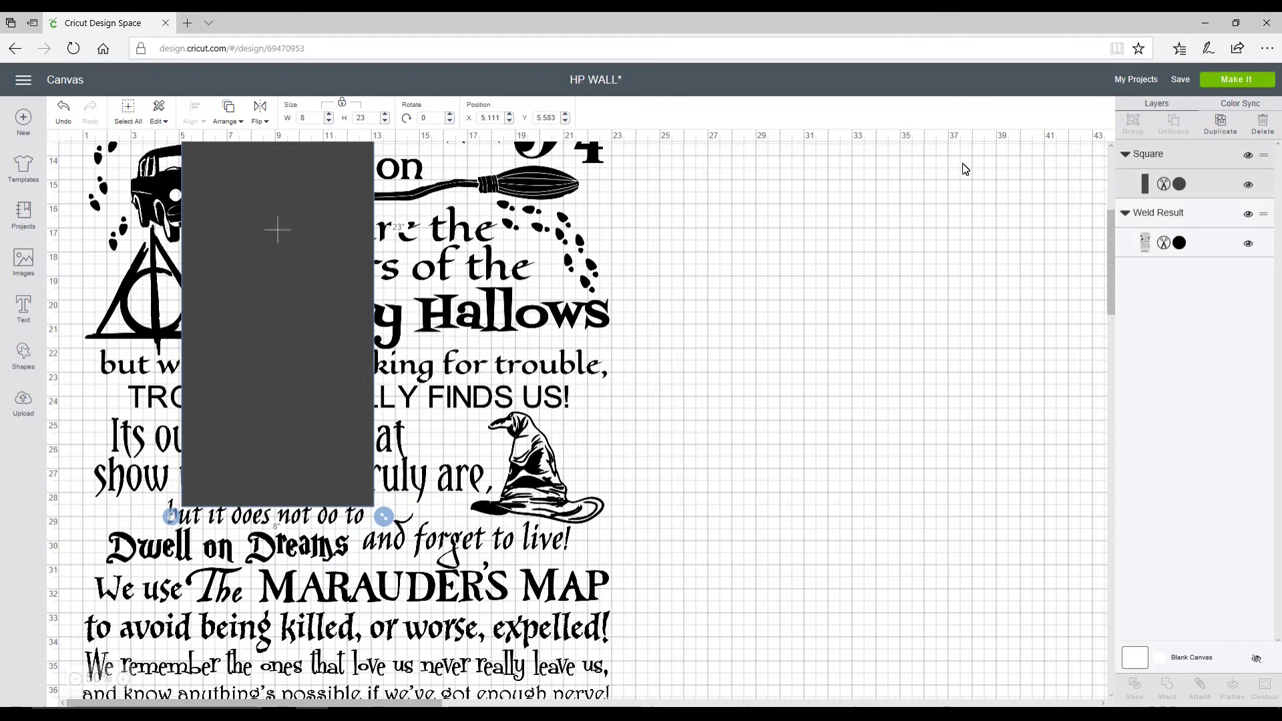
{"action": "left_click", "coordinate": [1221, 122]}
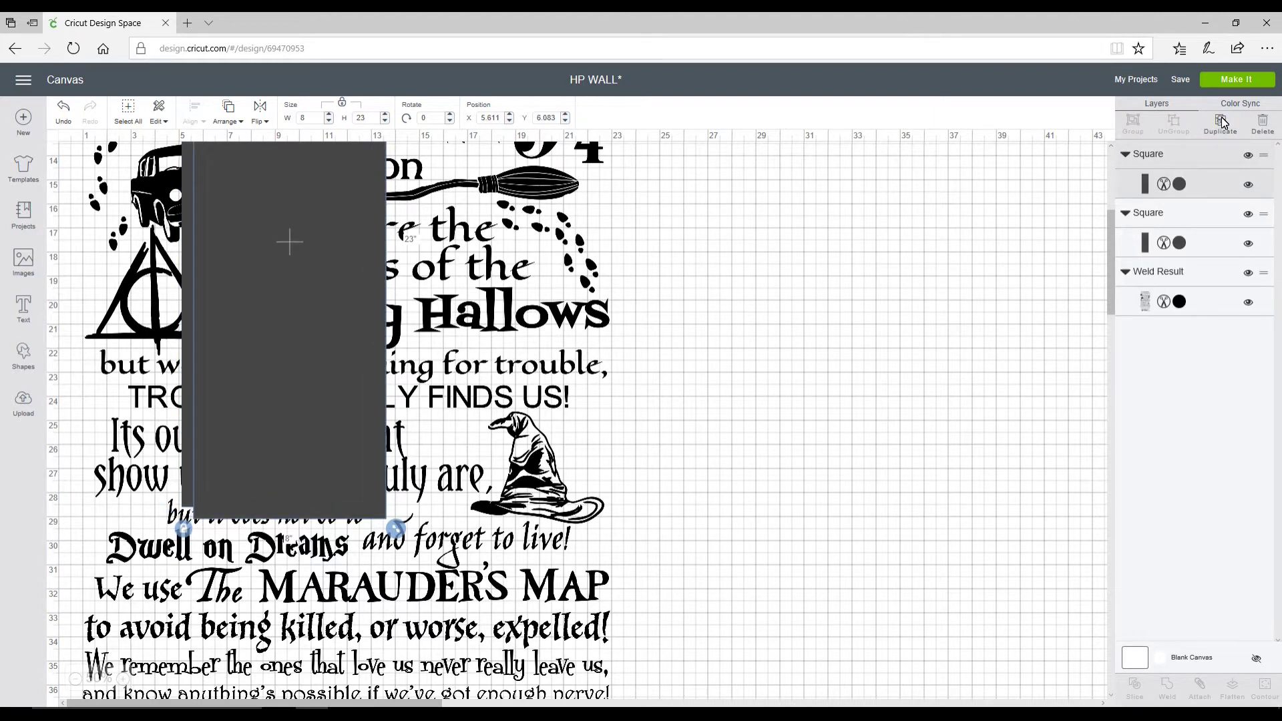
{"action": "left_click", "coordinate": [1221, 122]}
{"action": "left_click", "coordinate": [1221, 123]}
{"action": "left_click", "coordinate": [1221, 122]}
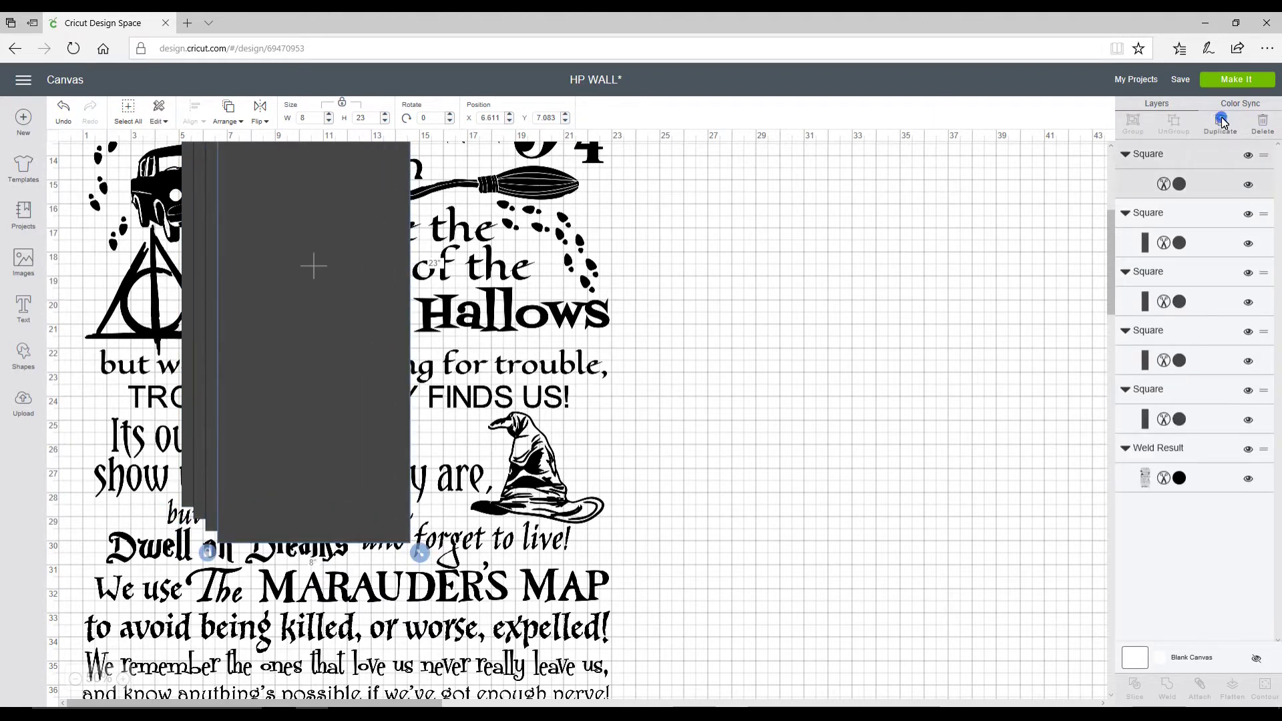
{"action": "left_click", "coordinate": [1221, 123]}
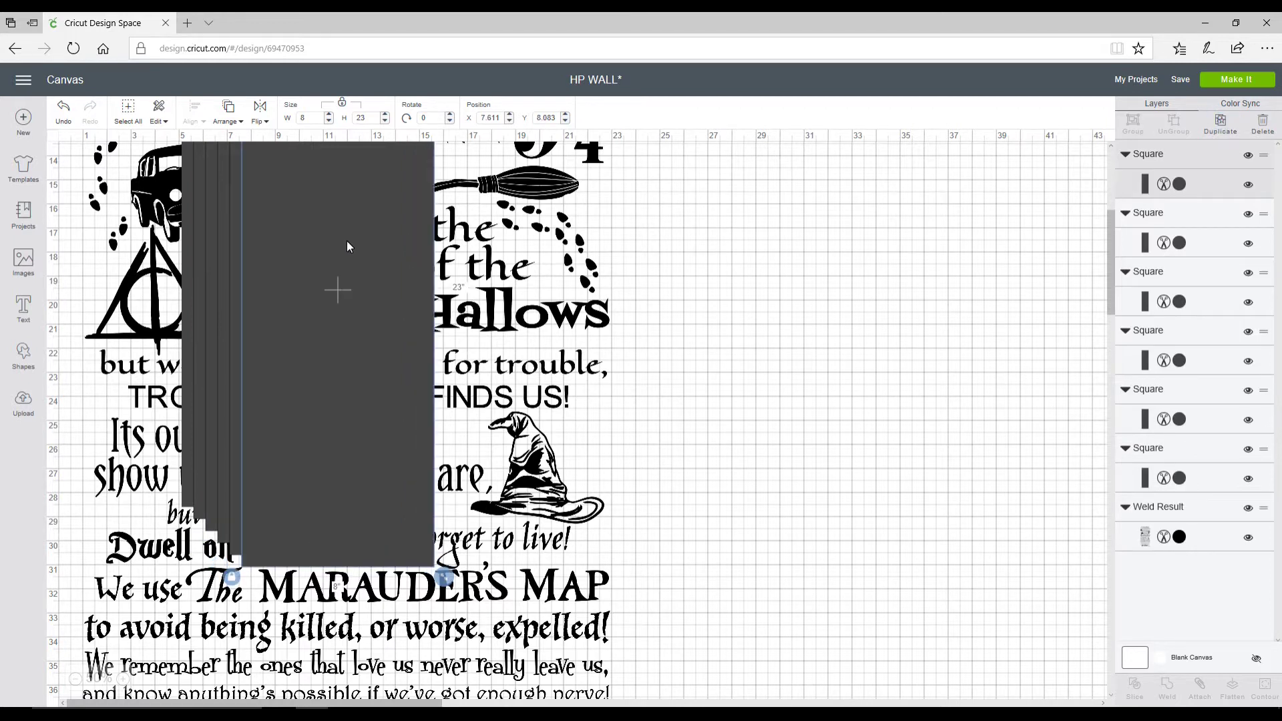
{"action": "left_click_drag", "start_coordinate": [348, 243], "coordinate": [1007, 282]}
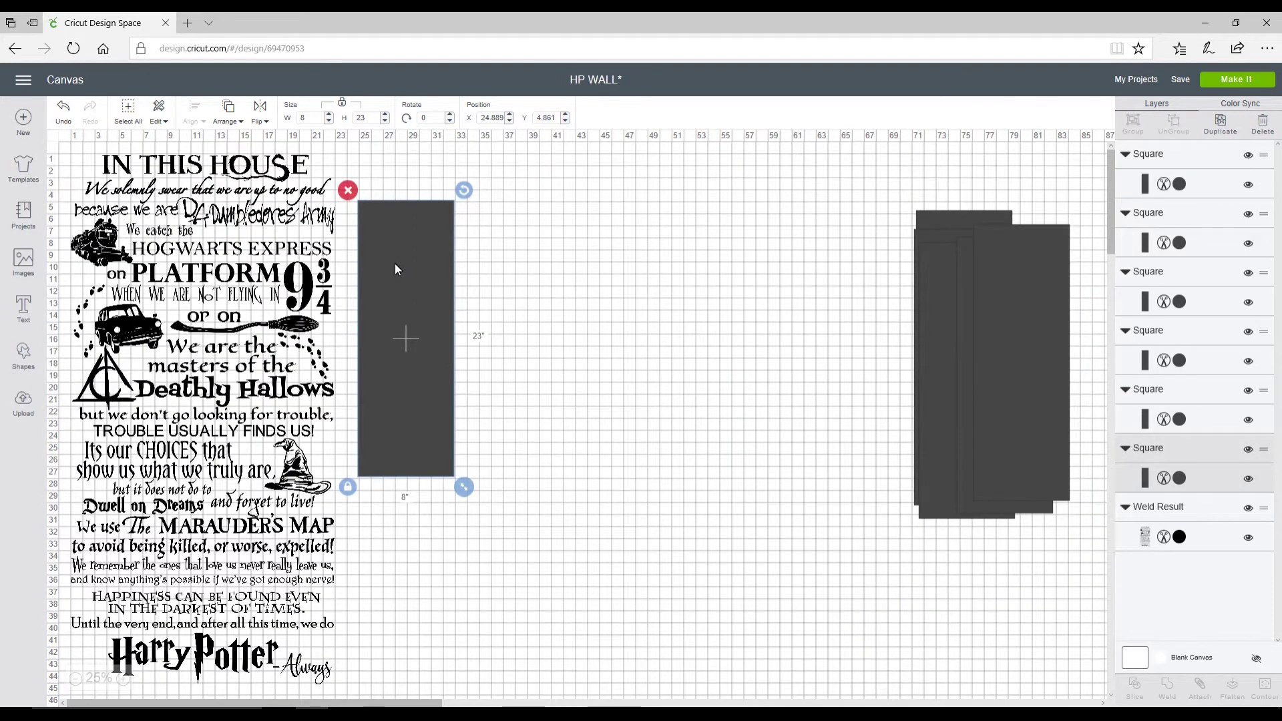
Place one rectangle at X 1, Y 1 over the quote's top-left.
{"action": "left_click_drag", "start_coordinate": [395, 269], "coordinate": [413, 252]}
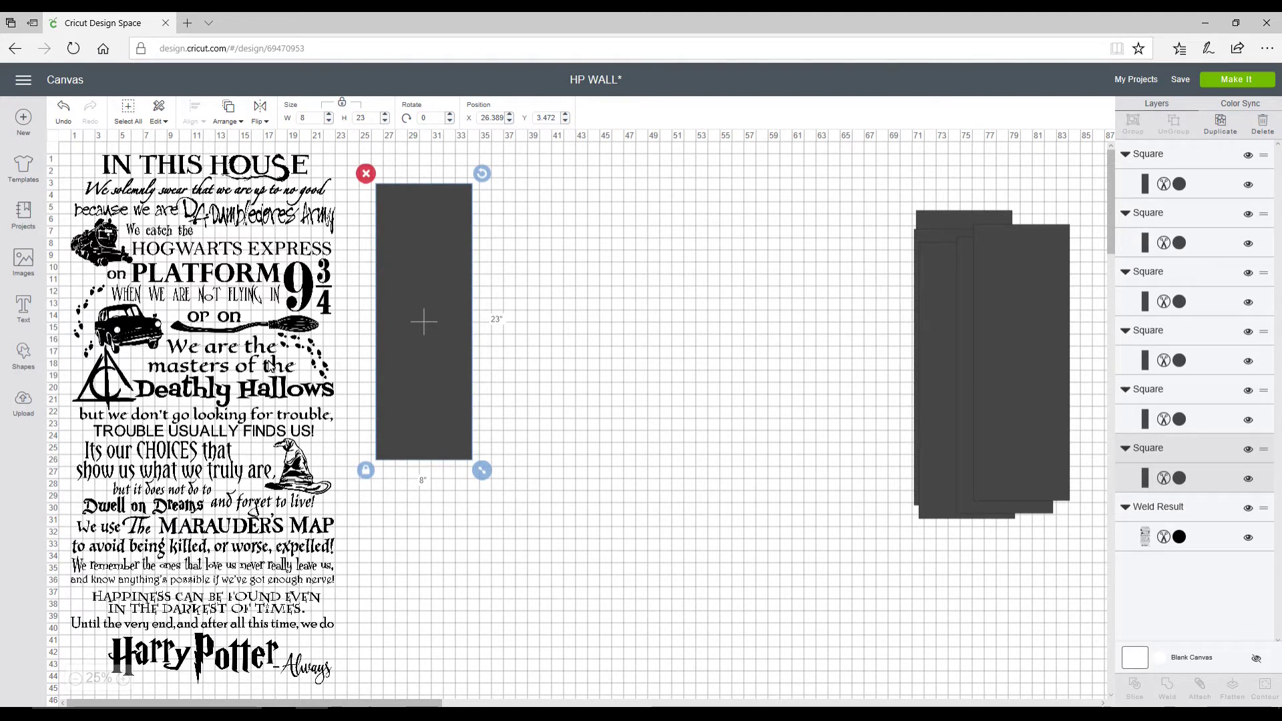
{"action": "left_click", "coordinate": [492, 118]}
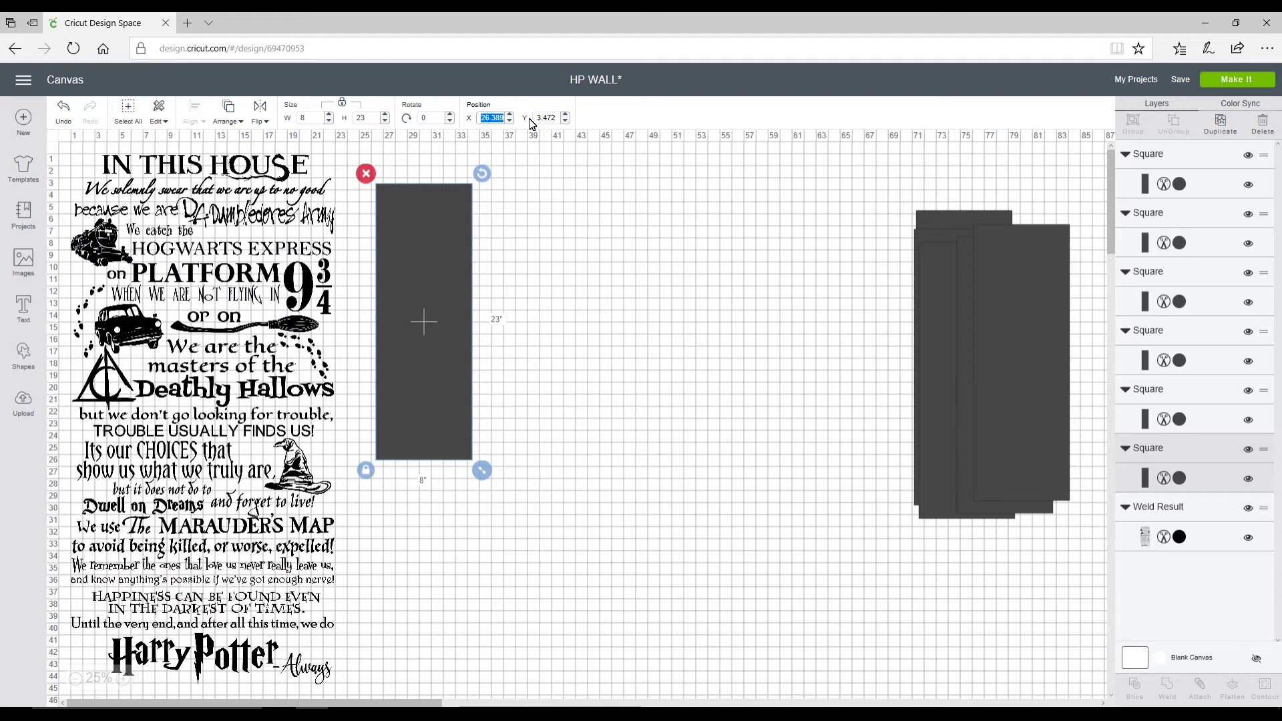
{"action": "type", "text": "1"}
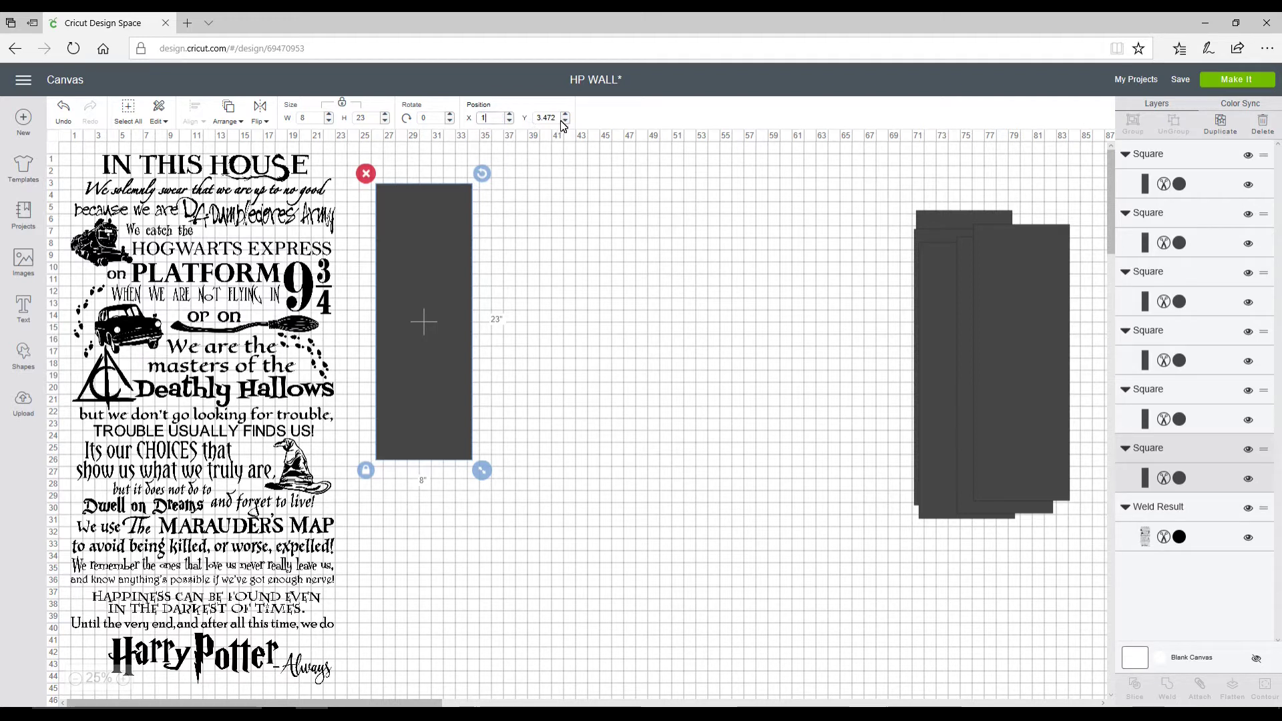
{"action": "key", "text": "Tab"}
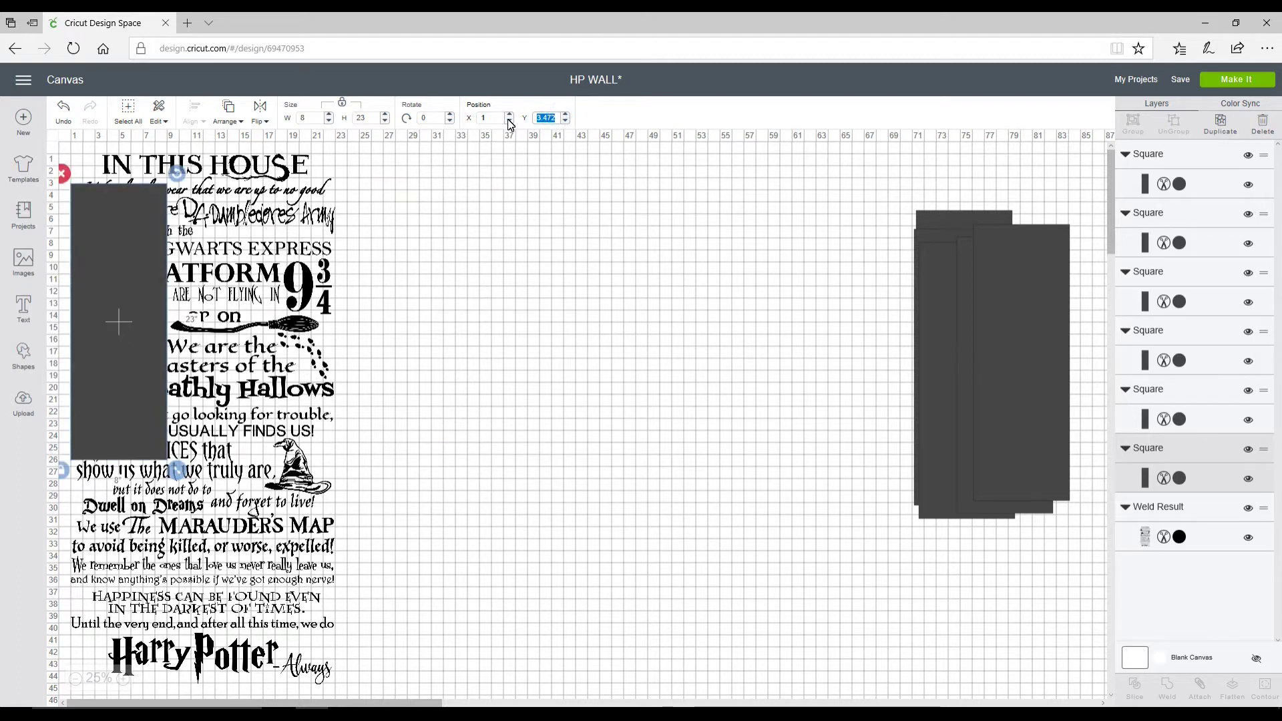
{"action": "key", "text": "Right"}
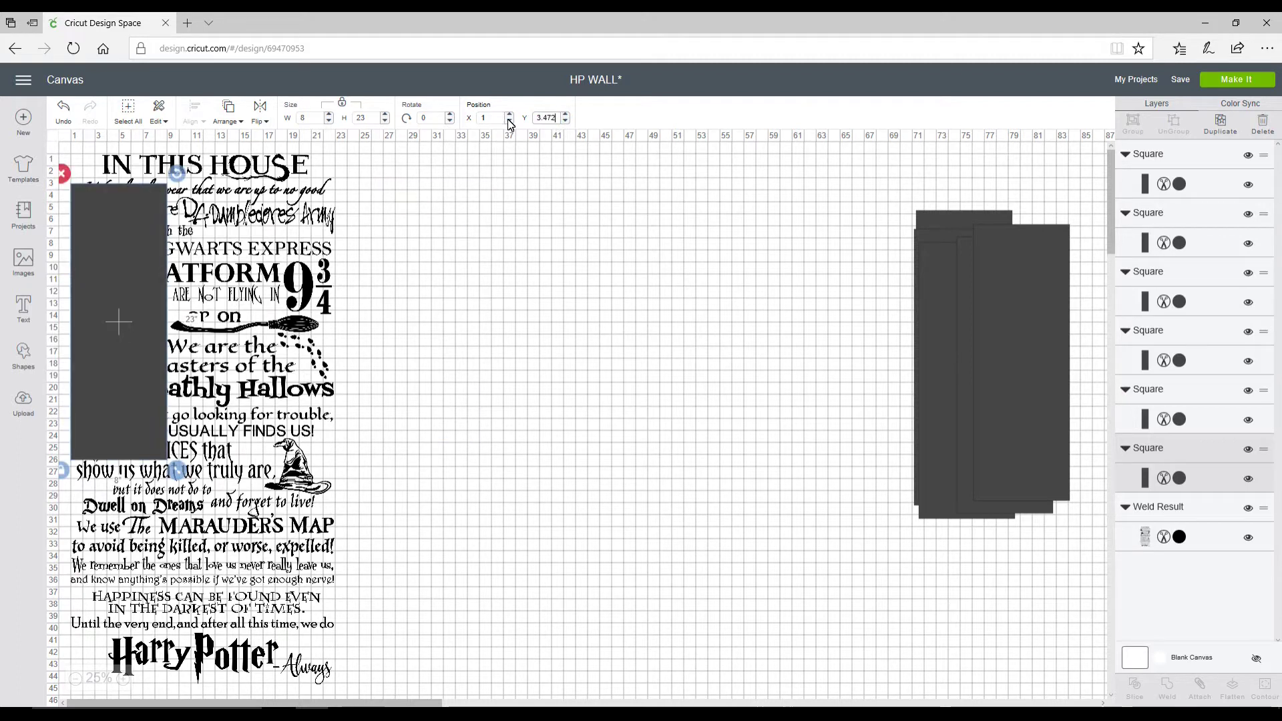
{"action": "key", "text": "BackSpace"}
{"action": "key", "text": "BackSpace"}
{"action": "key", "text": "BackSpace"}
{"action": "key", "text": "BackSpace"}
{"action": "key", "text": "BackSpace"}
{"action": "type", "text": "1"}
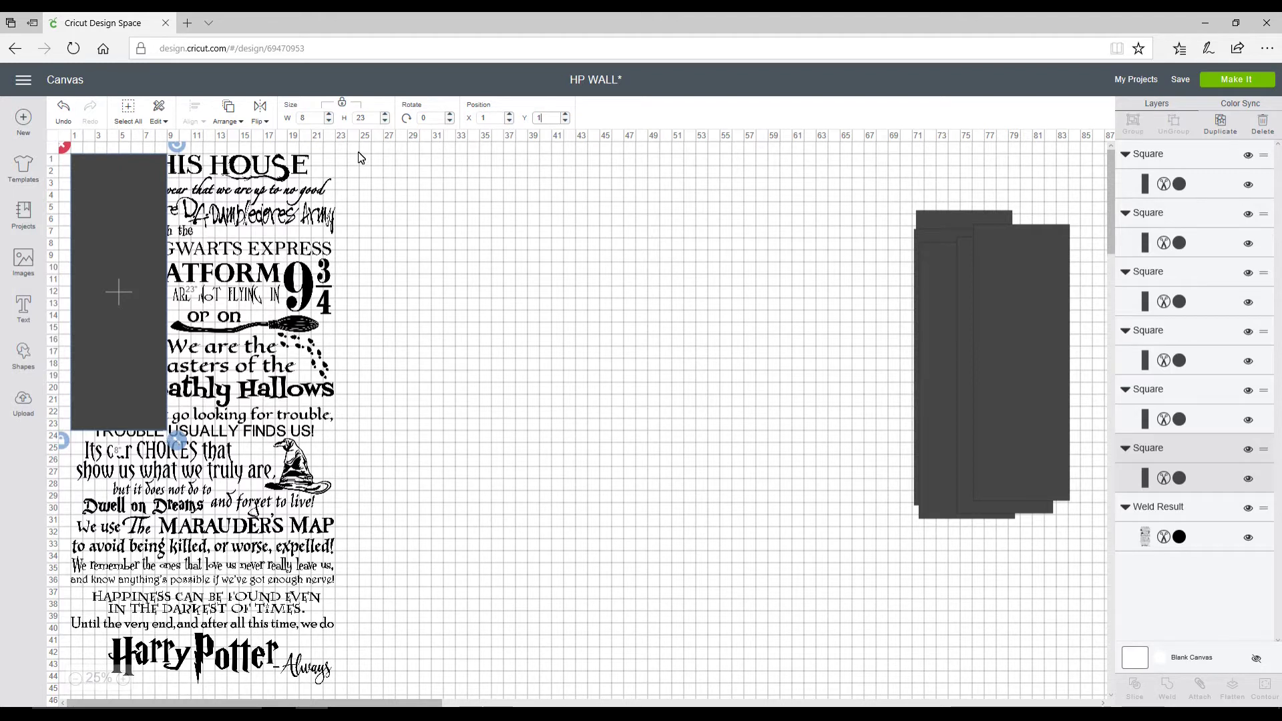
Select the rectangle together with the quote design and slice them.
{"action": "left_click_drag", "start_coordinate": [358, 153], "coordinate": [67, 628]}
{"action": "left_click", "coordinate": [123, 679]}
{"action": "left_click", "coordinate": [75, 678]}
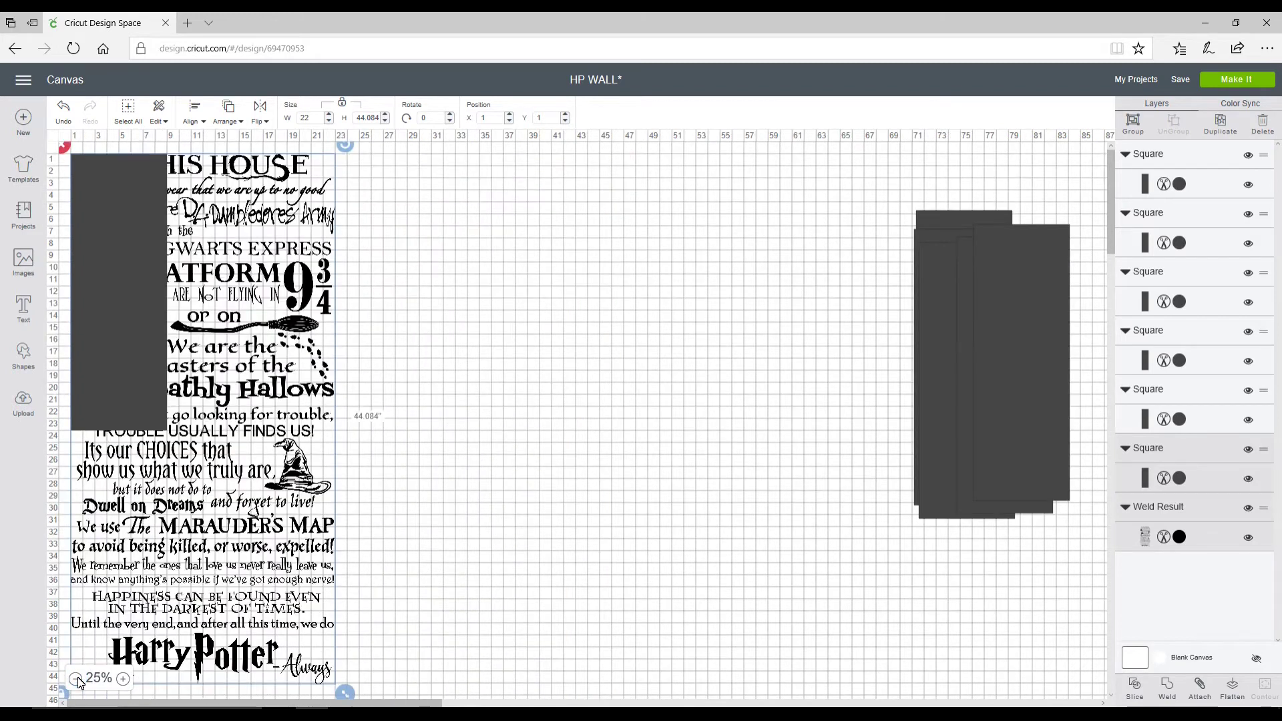
{"action": "left_click", "coordinate": [1139, 687]}
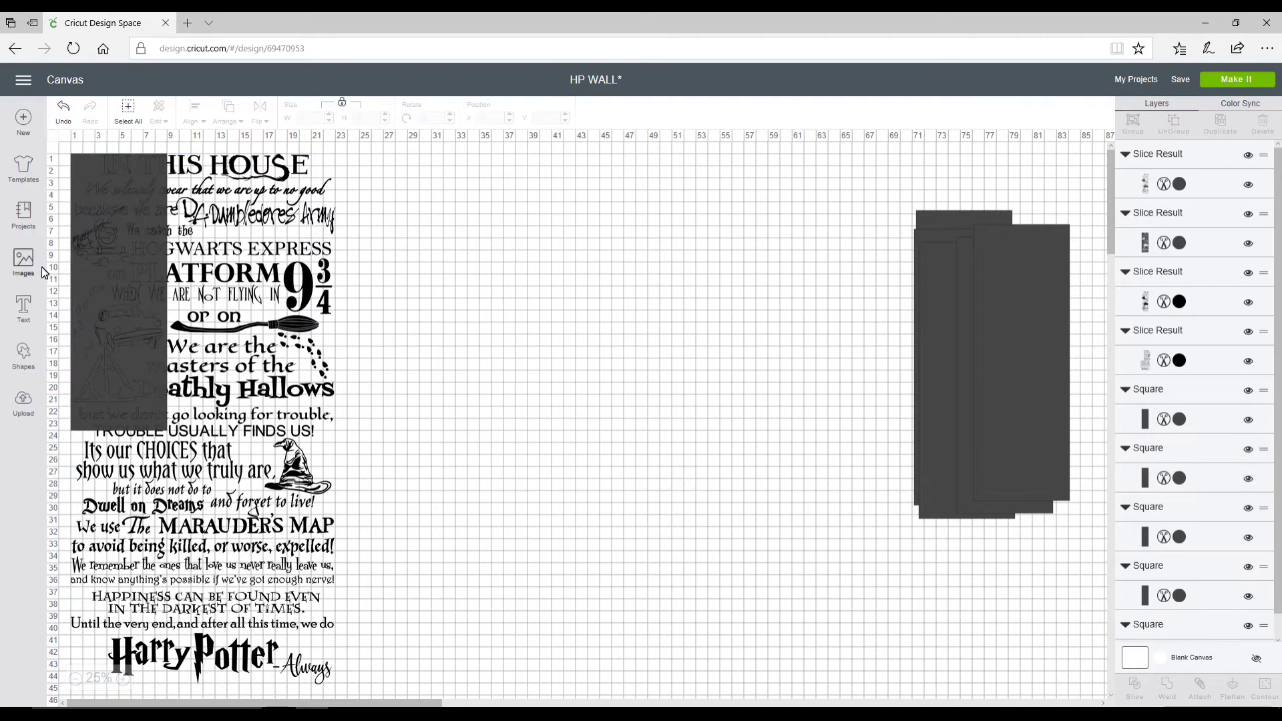
Move the sliced text panel aside and delete the dark leftover and duplicate slice pieces.
{"action": "left_click_drag", "start_coordinate": [110, 241], "coordinate": [601, 286]}
{"action": "left_click_drag", "start_coordinate": [102, 241], "coordinate": [507, 265]}
{"action": "left_click_drag", "start_coordinate": [105, 252], "coordinate": [755, 261]}
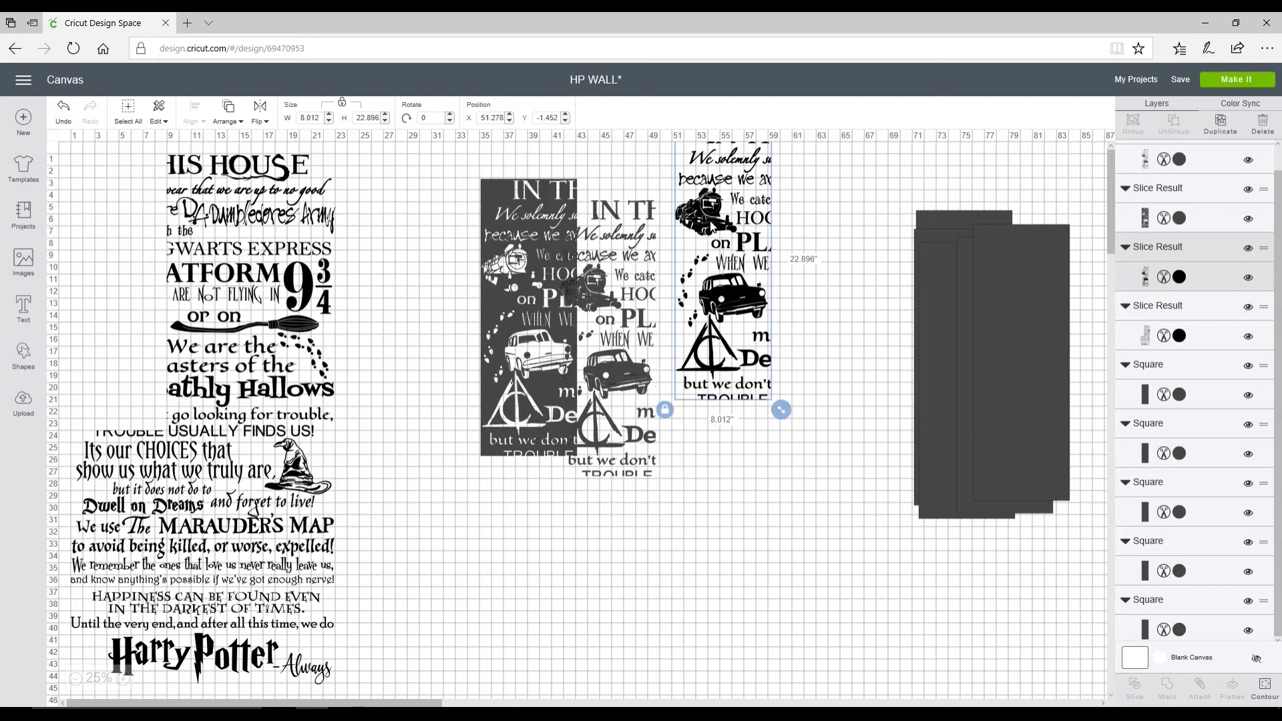
{"action": "left_click", "coordinate": [514, 251]}
{"action": "left_click", "coordinate": [471, 169]}
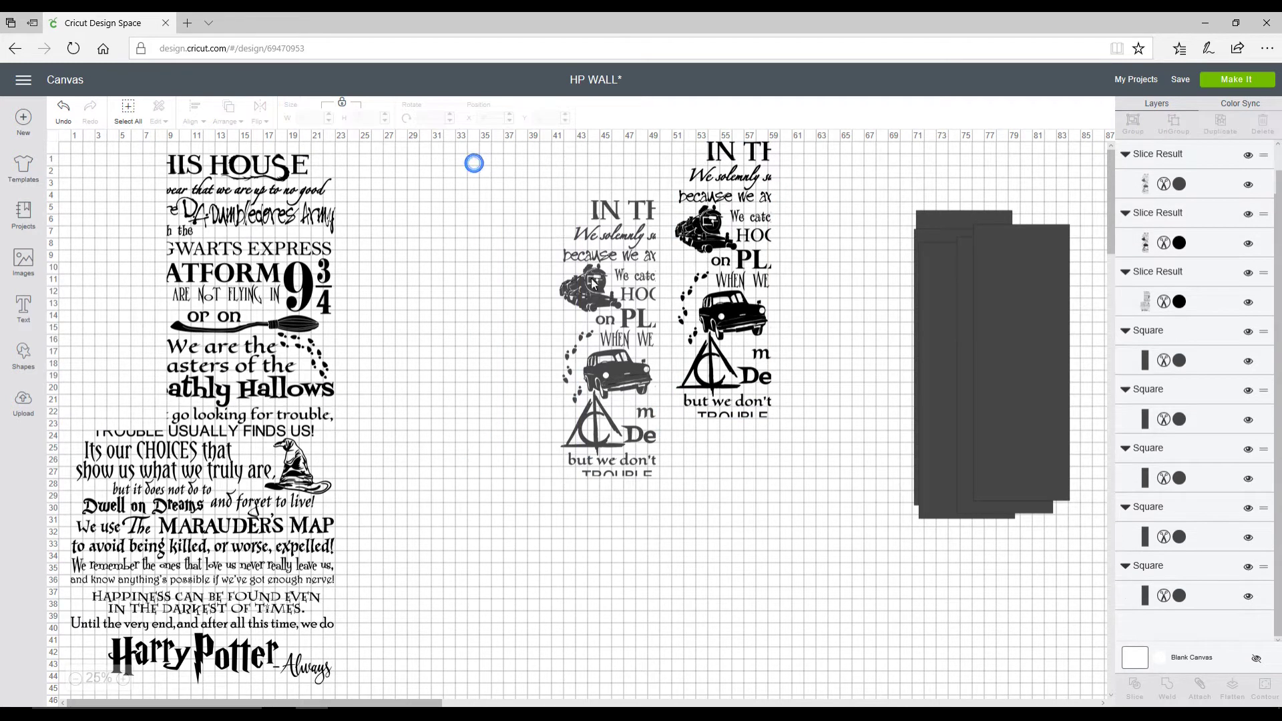
{"action": "left_click", "coordinate": [613, 326]}
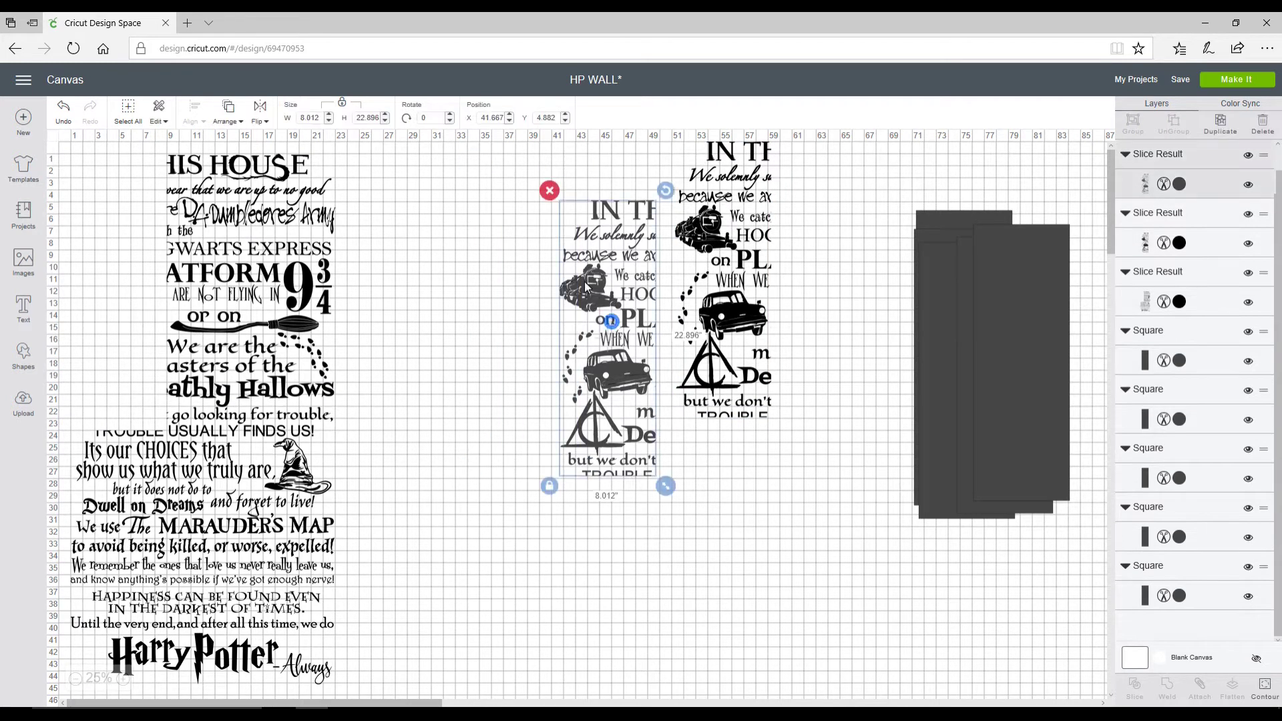
{"action": "left_click", "coordinate": [549, 192]}
{"action": "left_click_drag", "start_coordinate": [735, 251], "coordinate": [622, 265]}
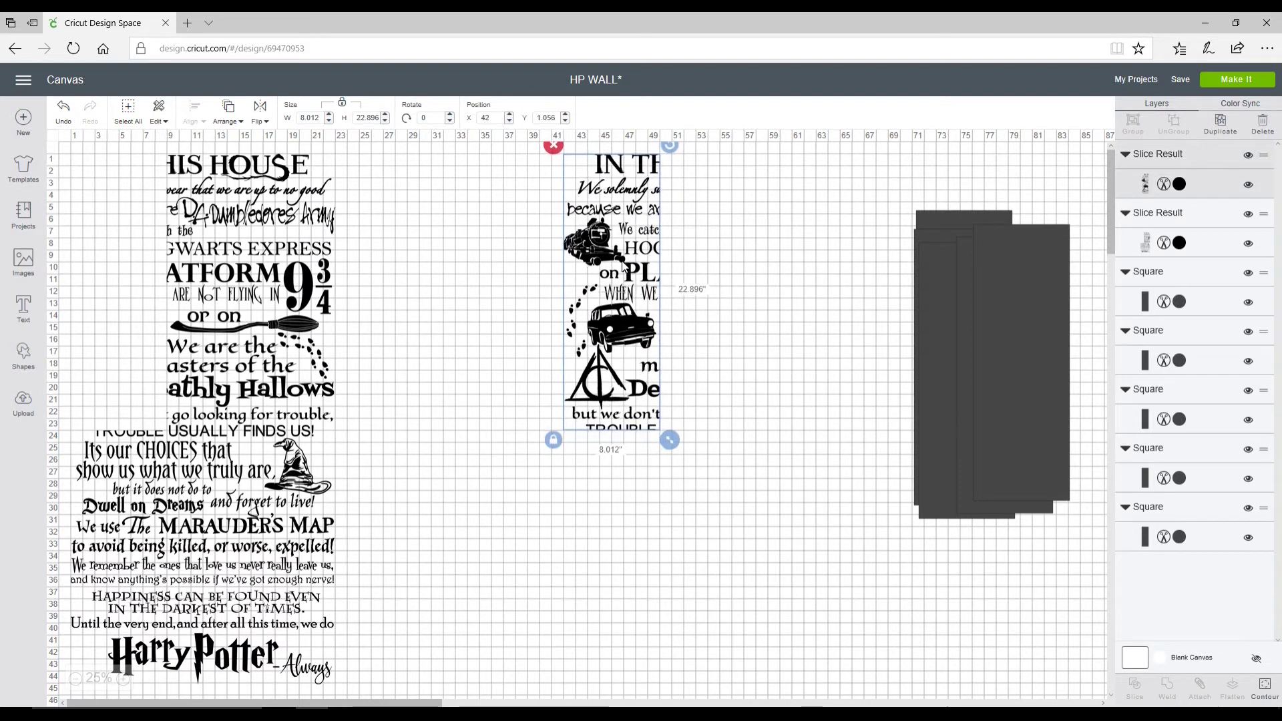
{"action": "left_click", "coordinate": [1008, 312]}
Move the next rectangle over the quote and set it to X 9, Y 1.
{"action": "left_click_drag", "start_coordinate": [1008, 311], "coordinate": [444, 354]}
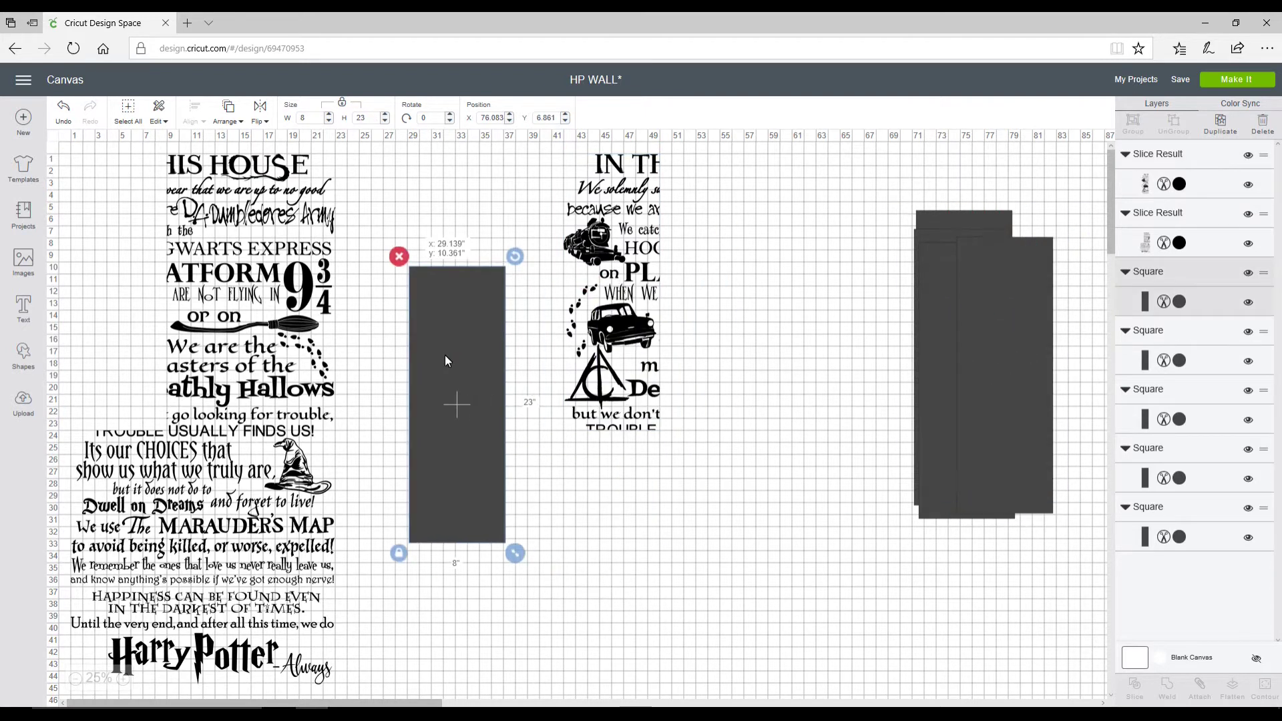
{"action": "left_click", "coordinate": [499, 118]}
{"action": "left_click_drag", "start_coordinate": [499, 118], "coordinate": [527, 119]}
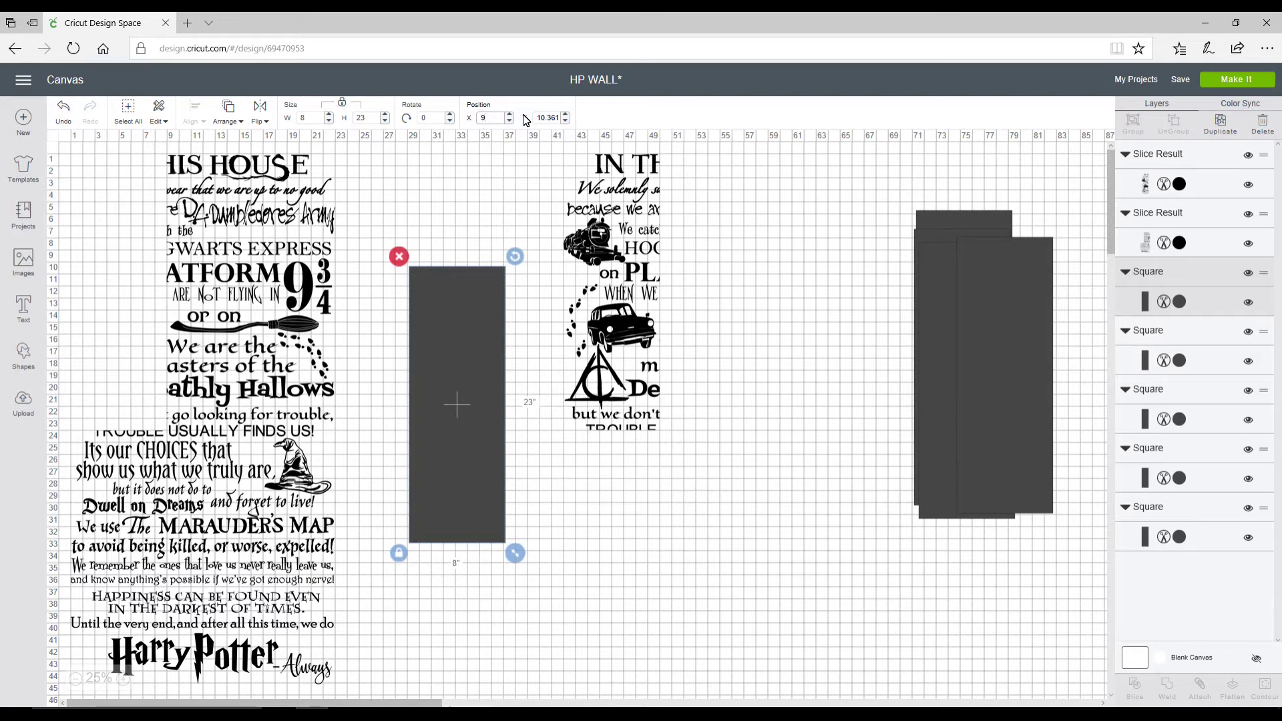
{"action": "left_click", "coordinate": [540, 118]}
{"action": "left_click_drag", "start_coordinate": [539, 118], "coordinate": [582, 119]}
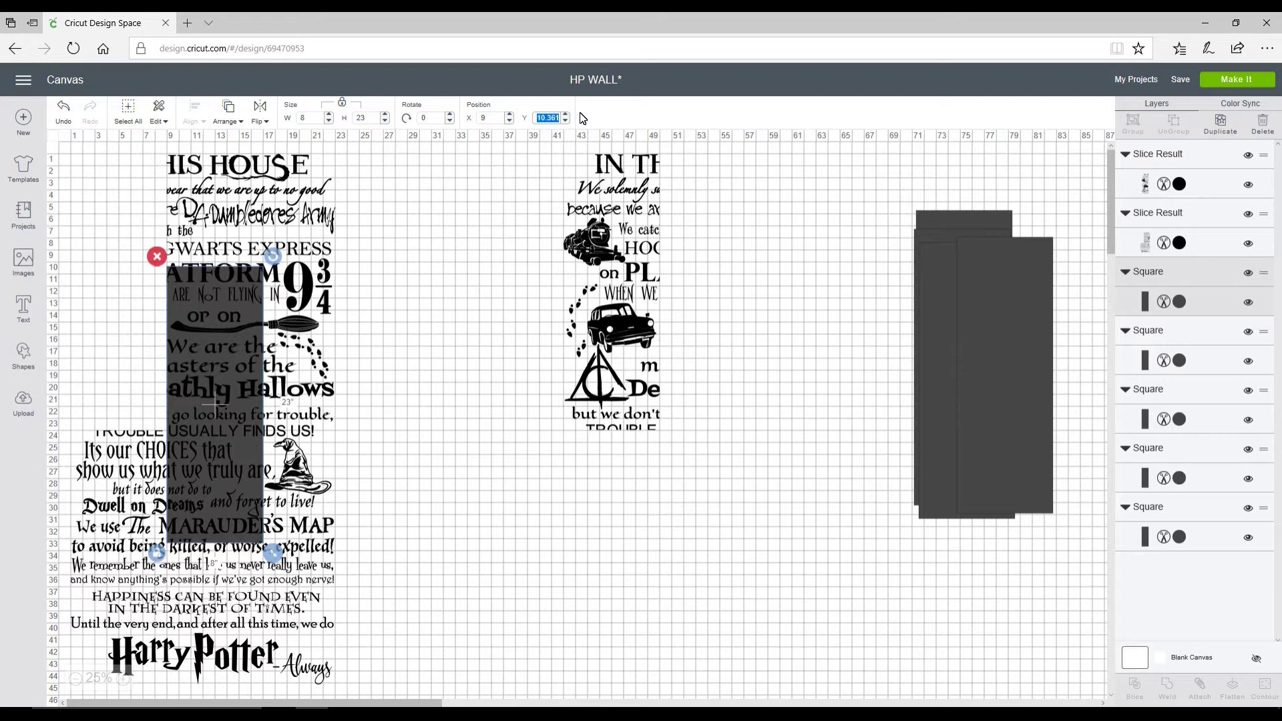
{"action": "type", "text": "1"}
{"action": "key", "text": "Return"}
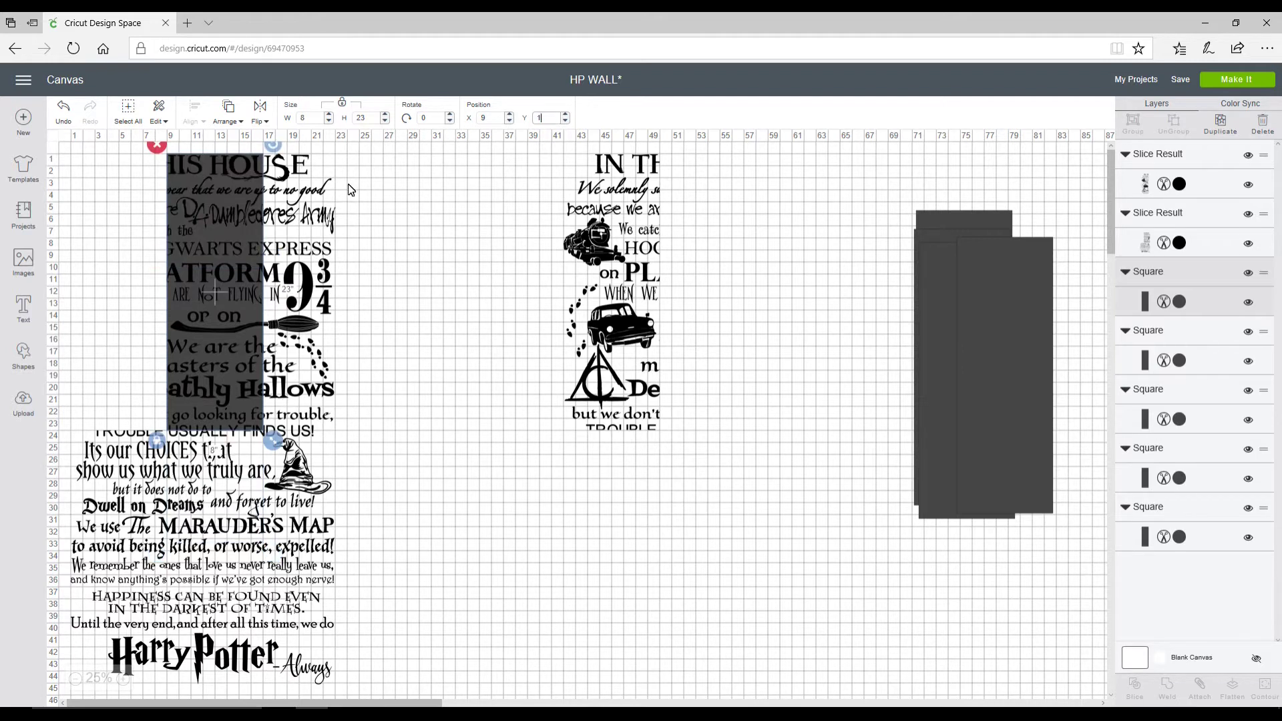
Slice the rectangle with the quote and place the new panel beside the first.
{"action": "left_click_drag", "start_coordinate": [366, 145], "coordinate": [77, 644]}
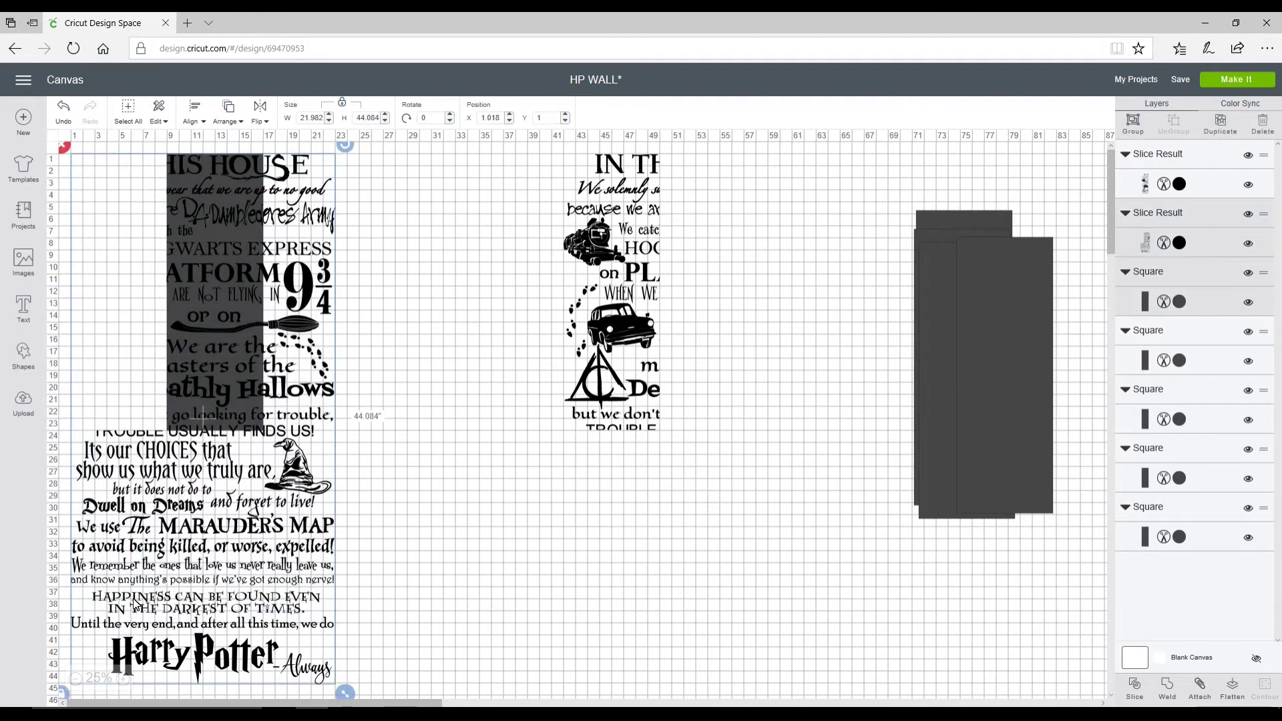
{"action": "left_click", "coordinate": [1133, 686]}
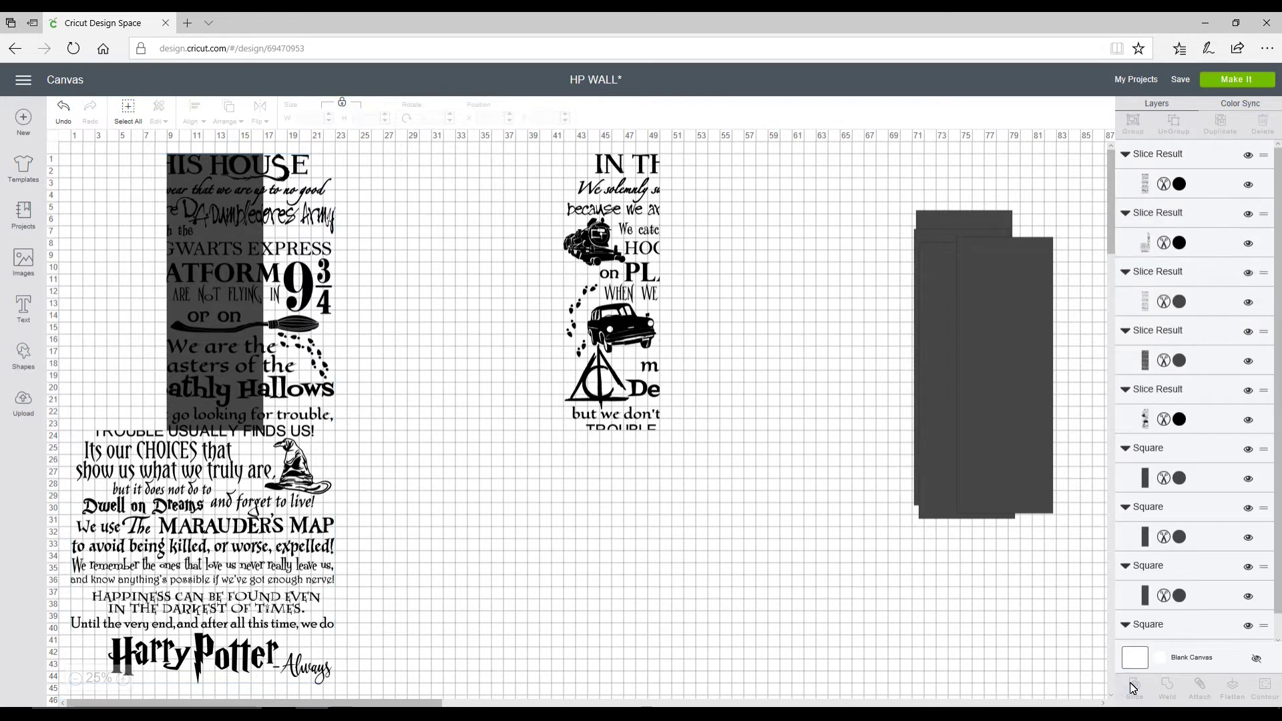
{"action": "left_click", "coordinate": [236, 246]}
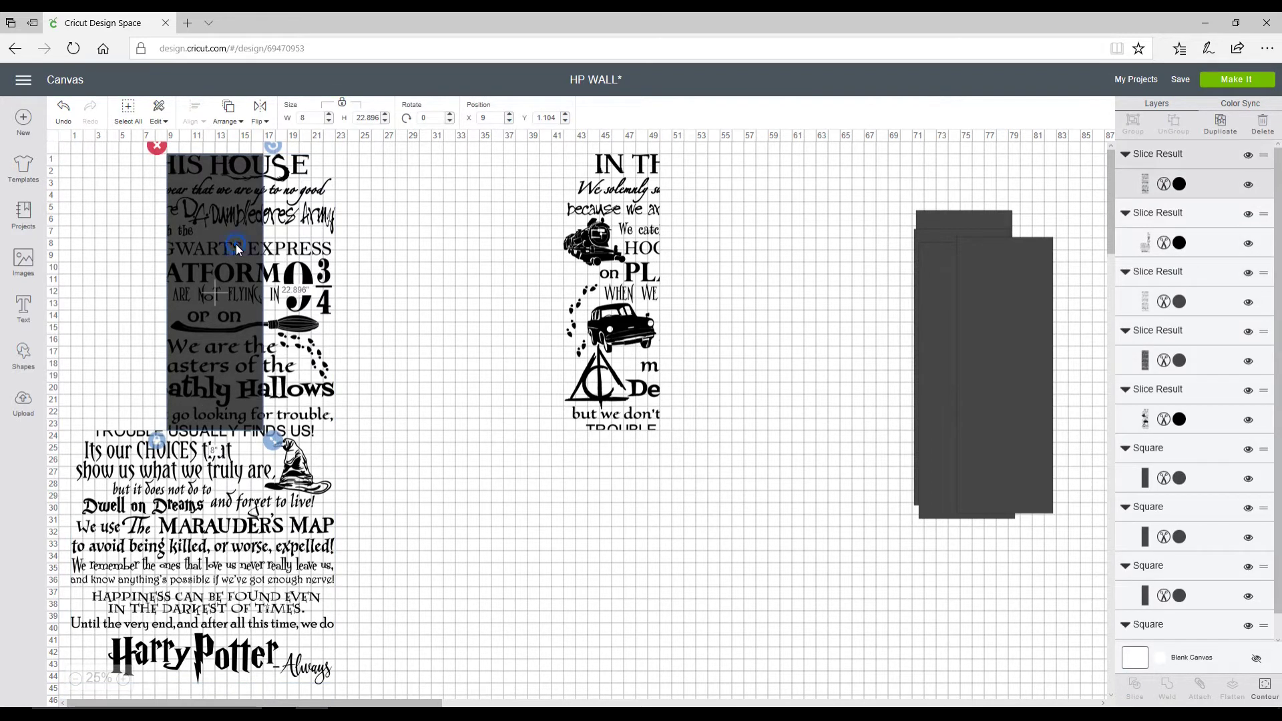
{"action": "left_click_drag", "start_coordinate": [237, 247], "coordinate": [743, 241]}
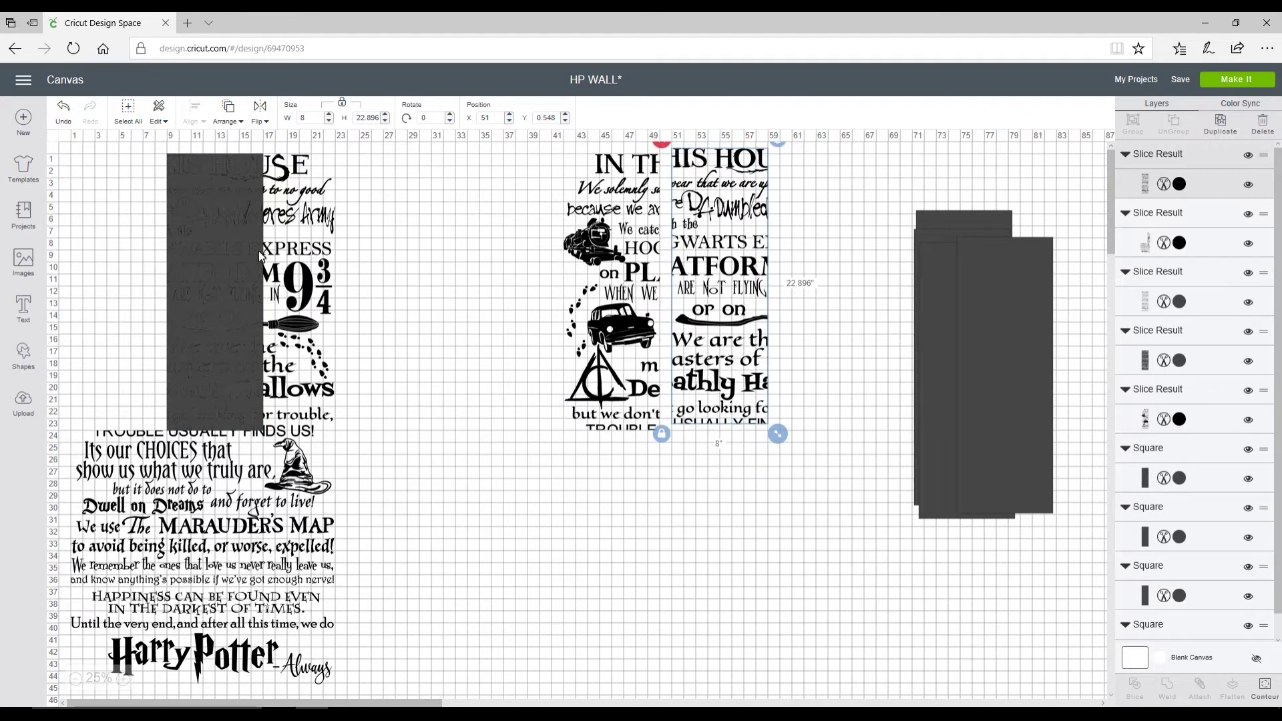
Identify the leftover Slice Result layers and delete the dark piece and duplicate text slice.
{"action": "left_click", "coordinate": [206, 255]}
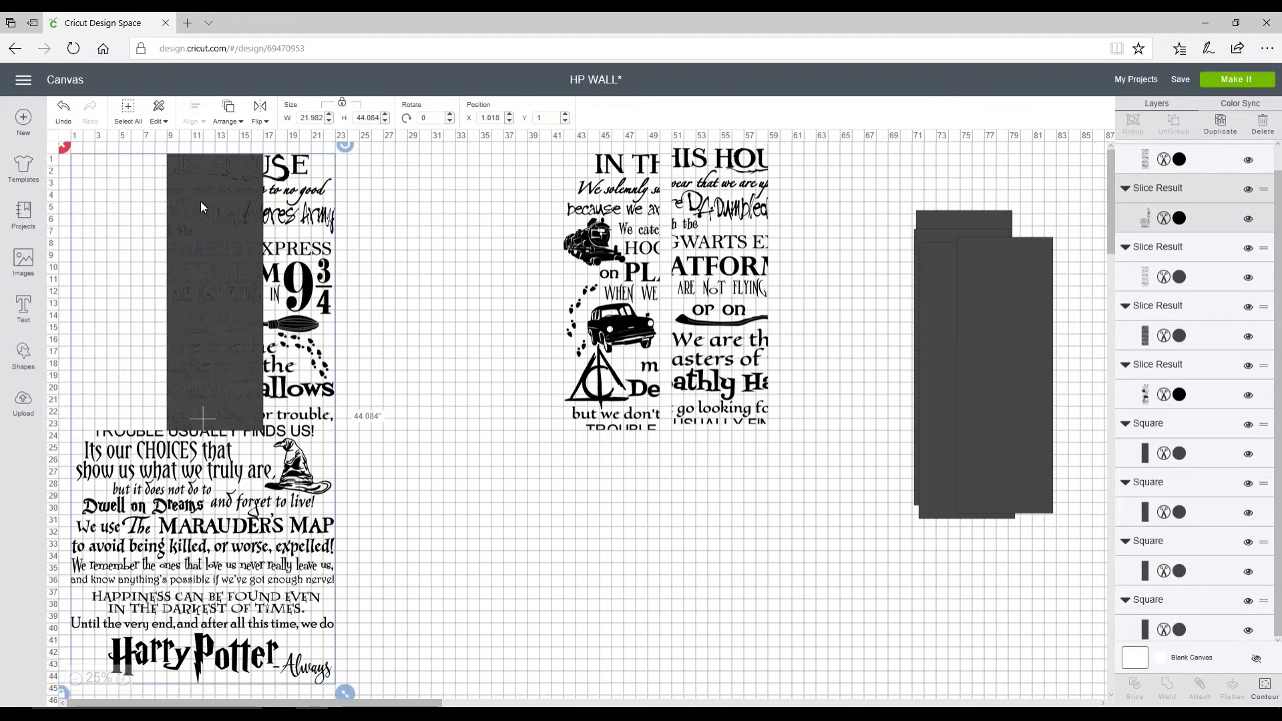
{"action": "left_click", "coordinate": [479, 302]}
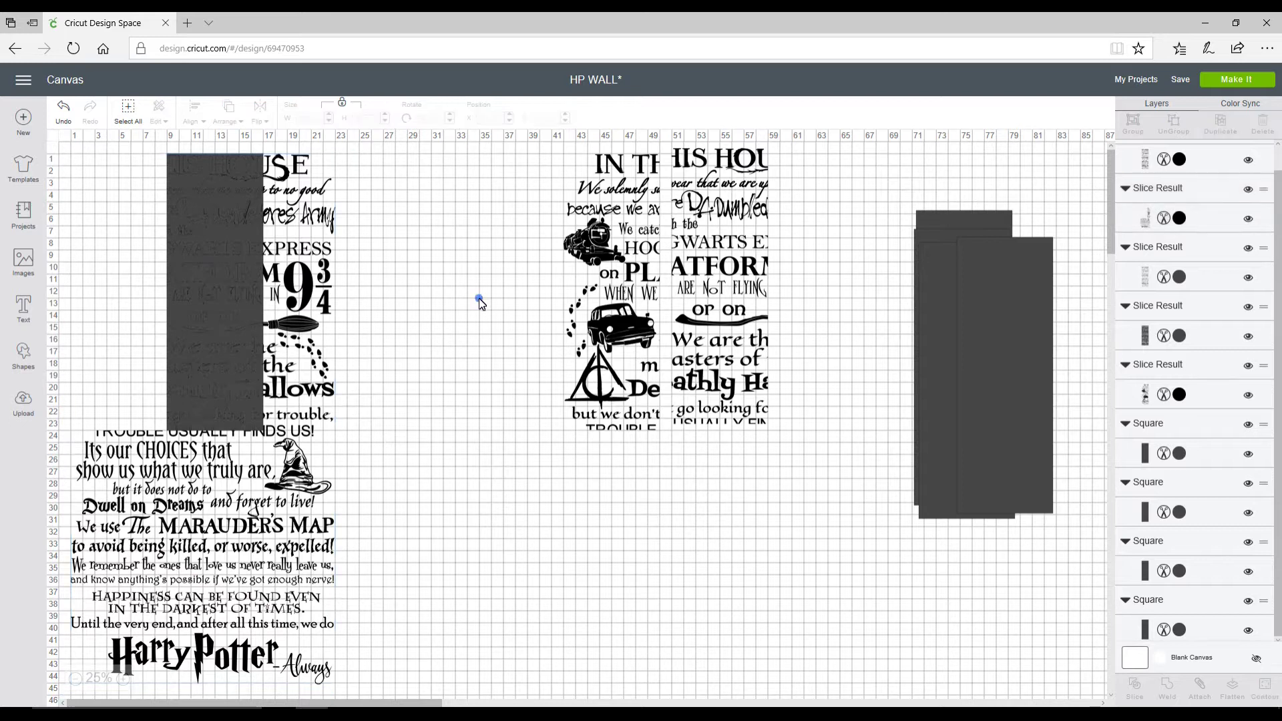
{"action": "left_click", "coordinate": [230, 280]}
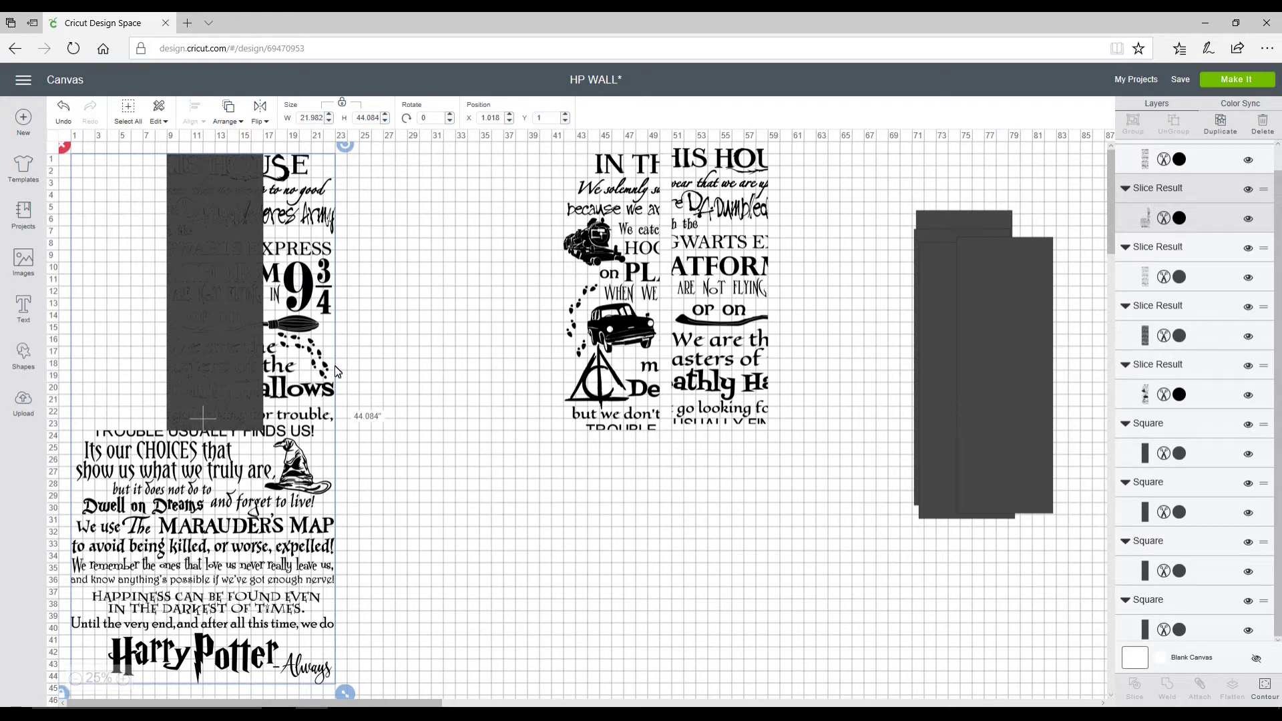
{"action": "left_click", "coordinate": [1249, 278]}
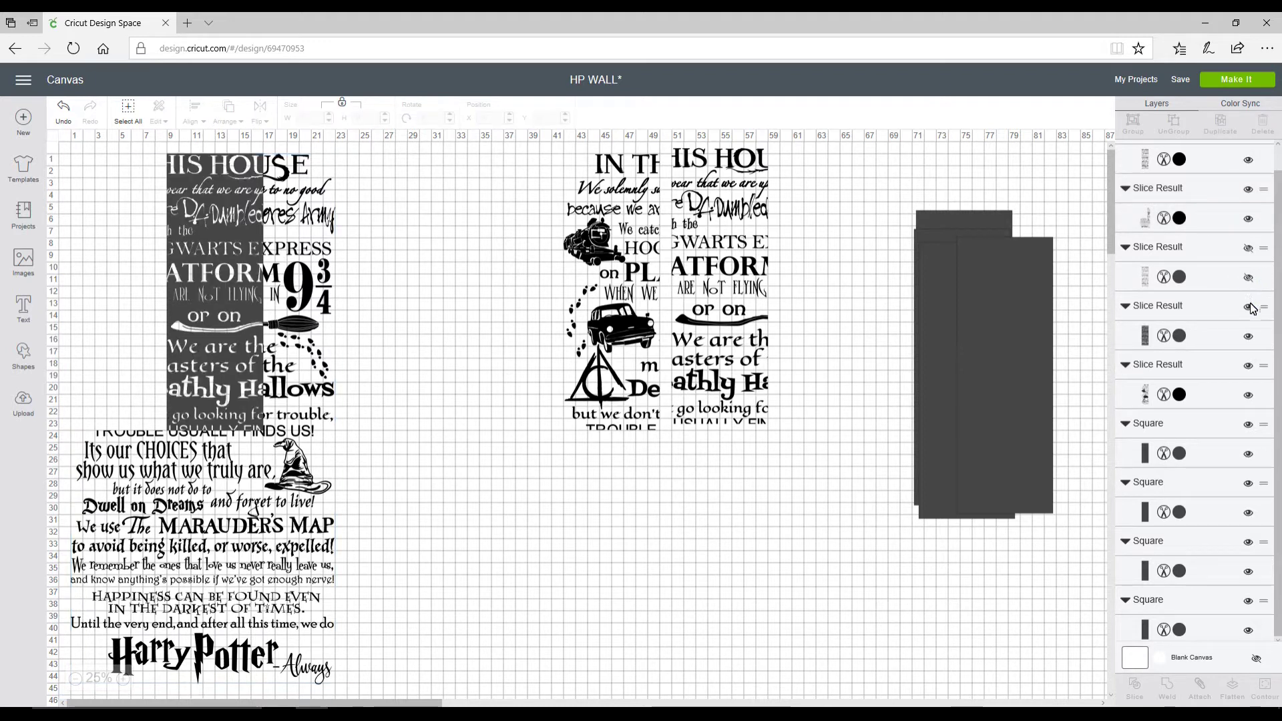
{"action": "left_click", "coordinate": [1249, 337]}
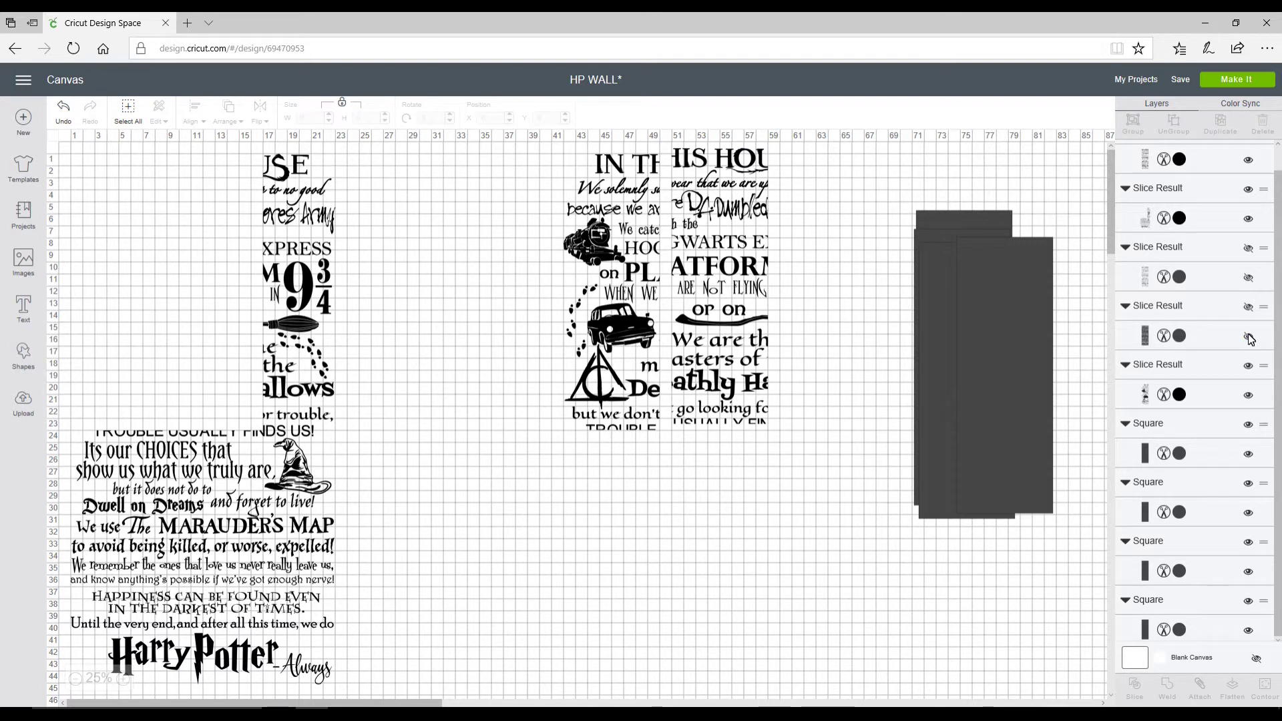
{"action": "left_click", "coordinate": [1249, 336]}
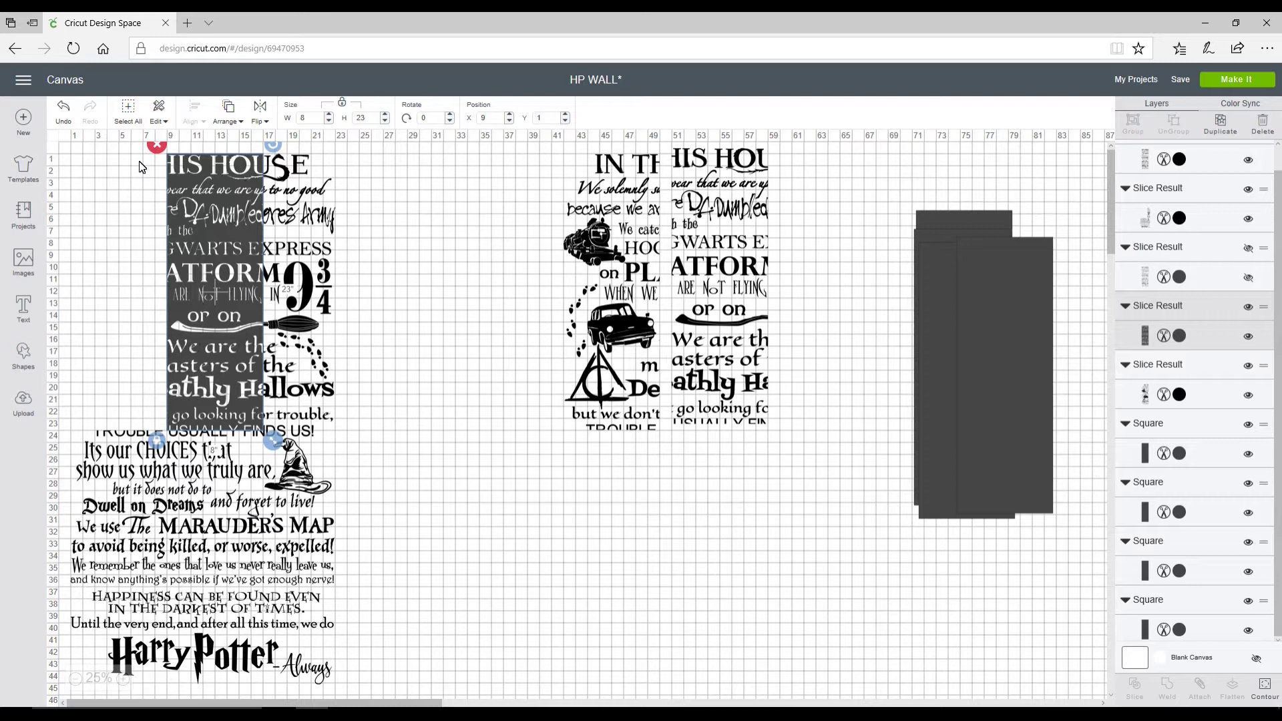
{"action": "left_click", "coordinate": [157, 147]}
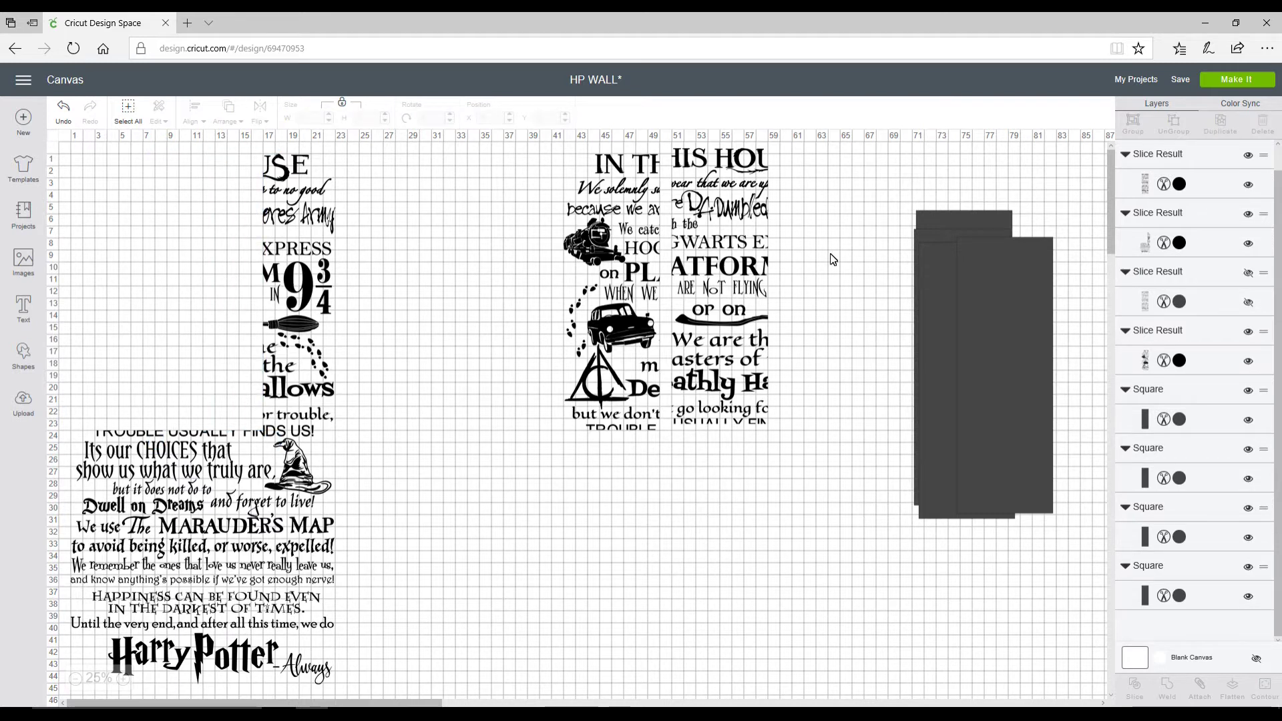
{"action": "left_click", "coordinate": [1248, 303]}
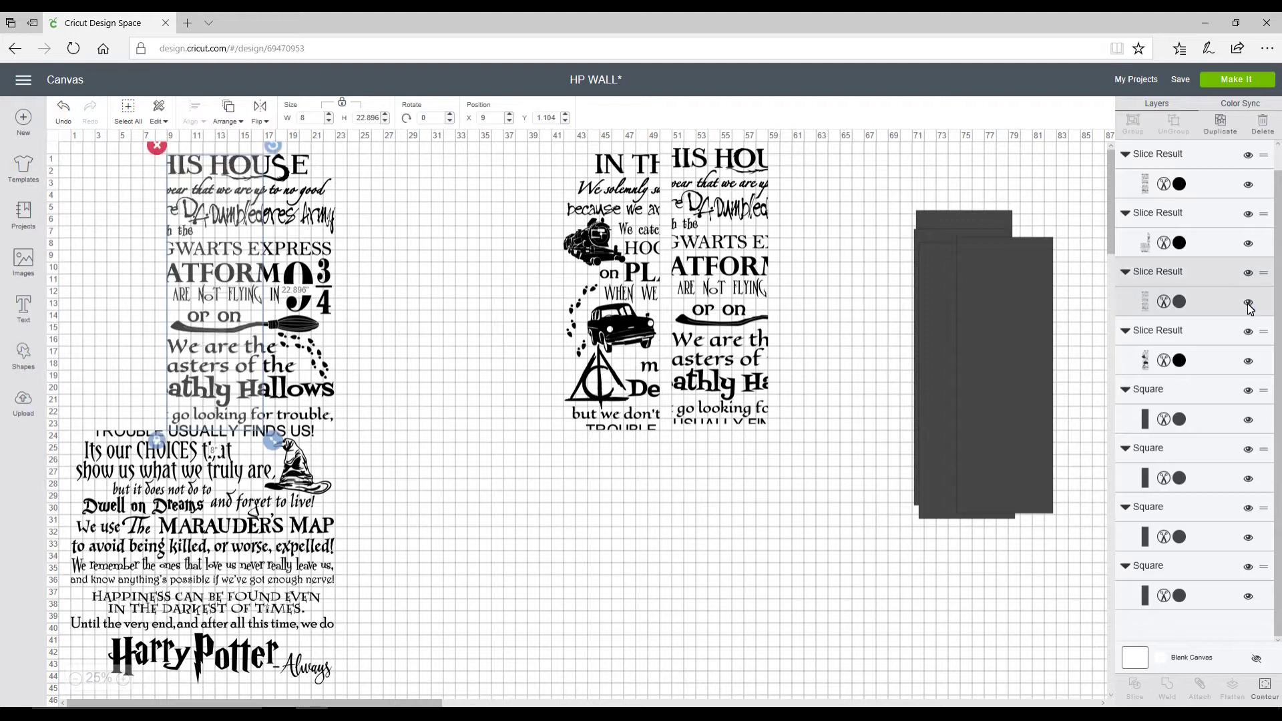
{"action": "left_click", "coordinate": [155, 147]}
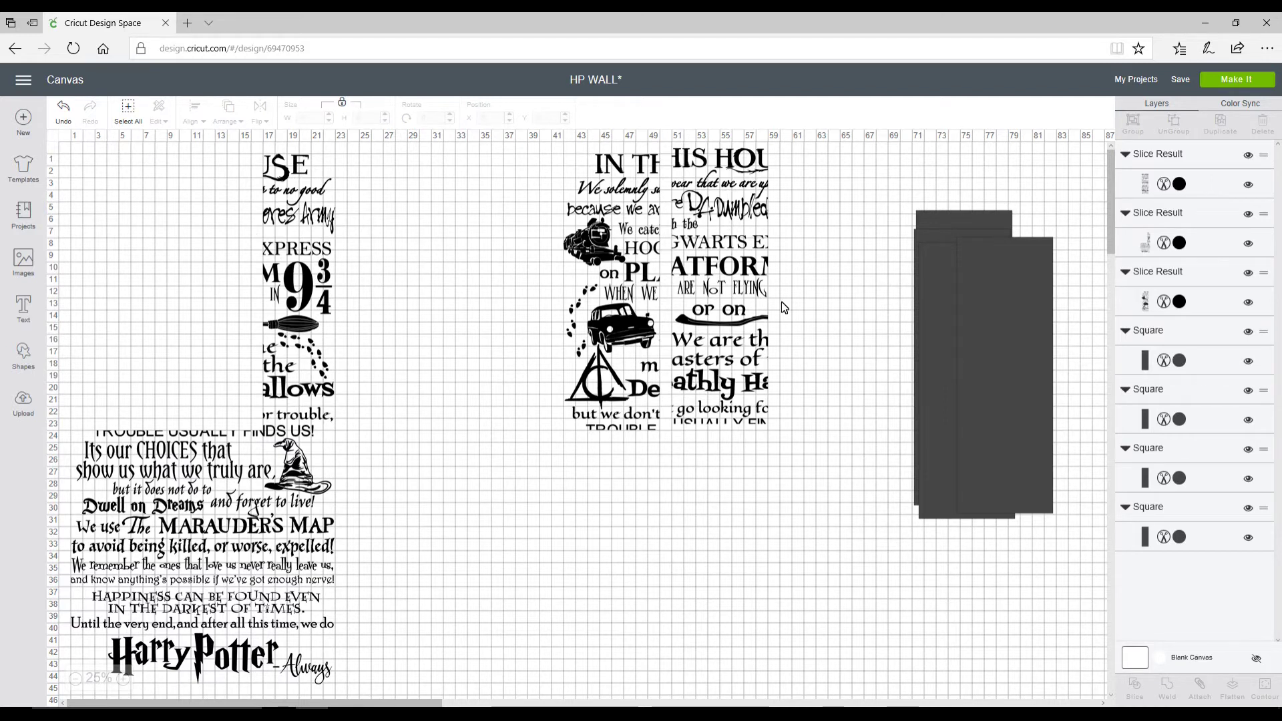
Move the next rectangle over the quote and set it to X 17, Y 1.
{"action": "left_click_drag", "start_coordinate": [985, 322], "coordinate": [455, 309]}
{"action": "left_click", "coordinate": [482, 118]}
{"action": "type", "text": "17"}
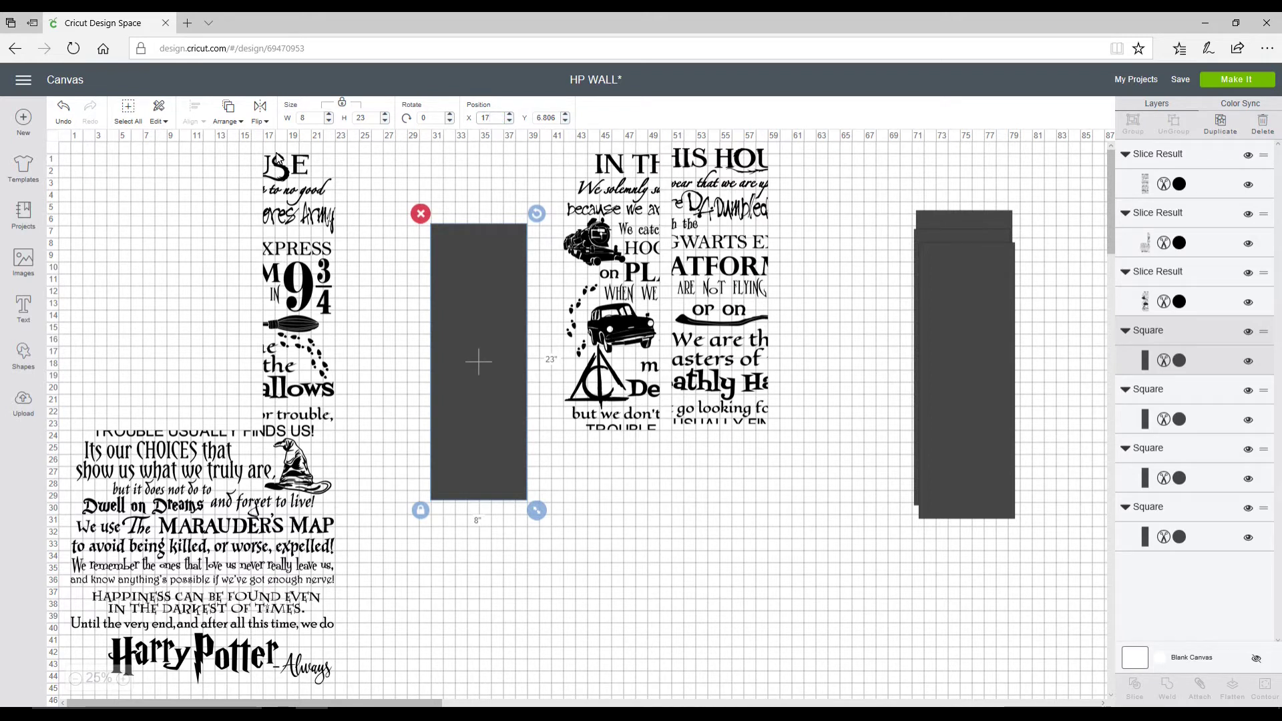
{"action": "left_click", "coordinate": [541, 118]}
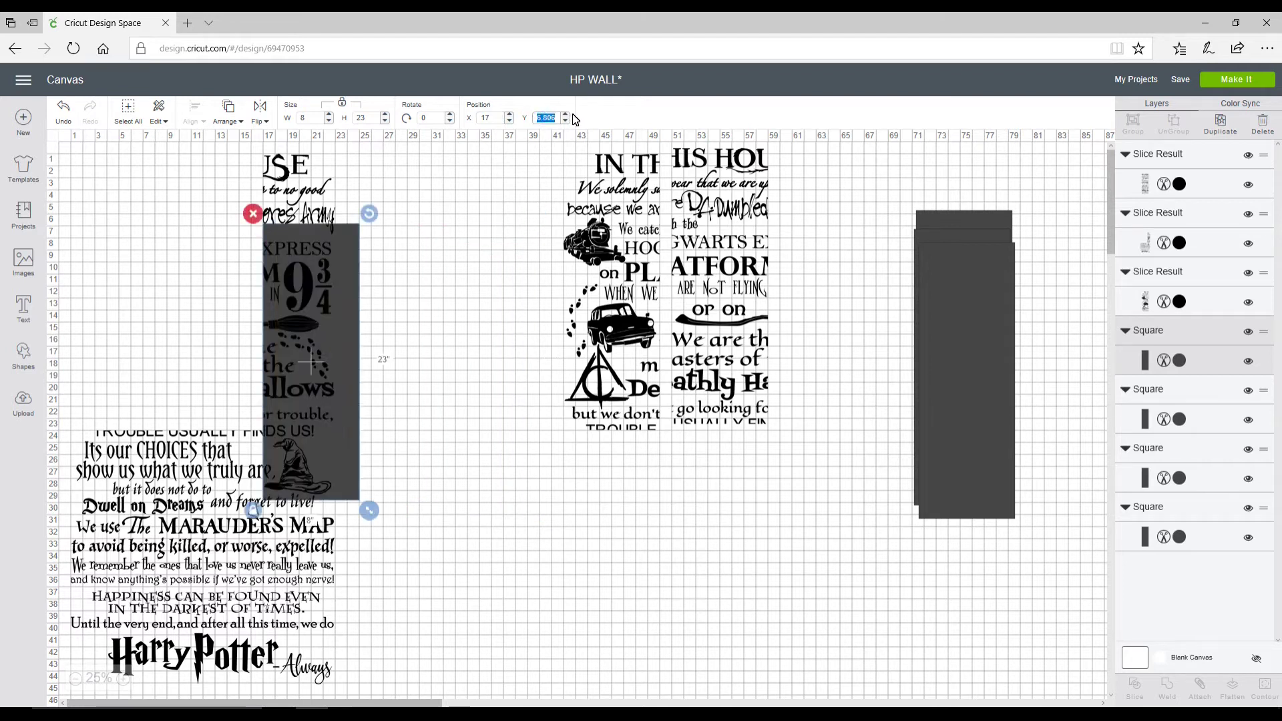
{"action": "type", "text": "1"}
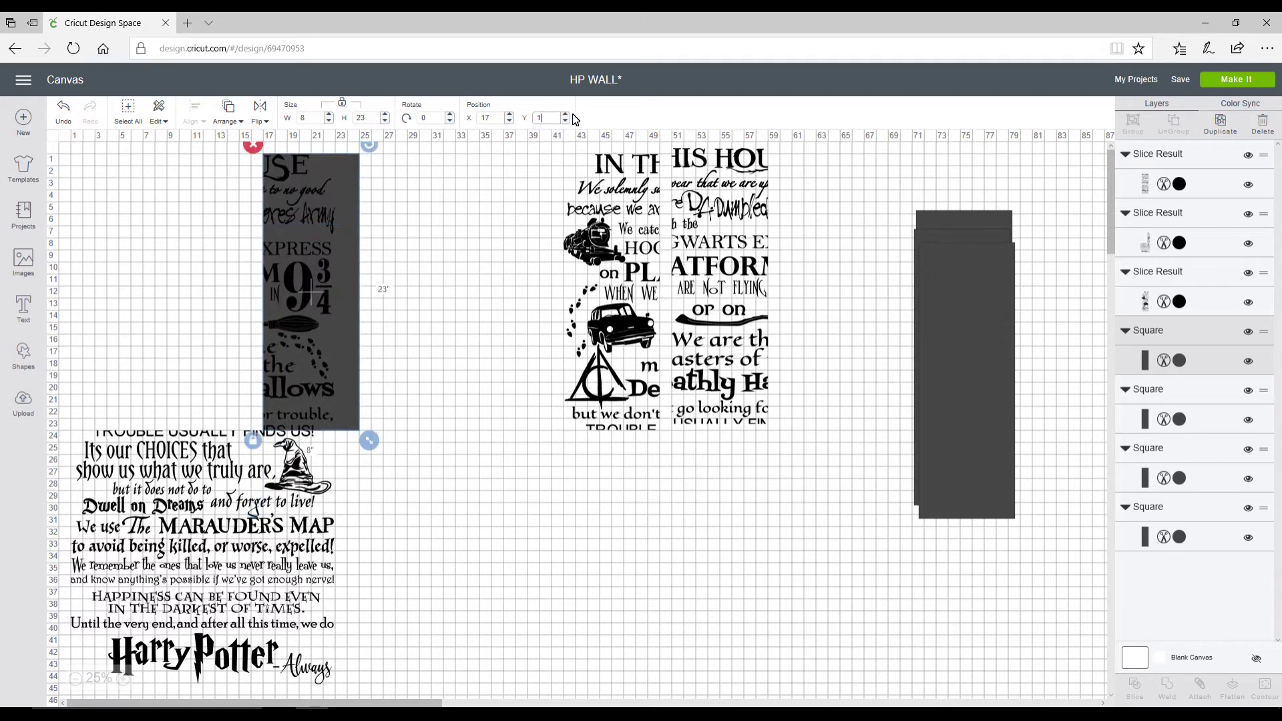
Slice the quote with the rectangle and delete the dark leftover piece.
{"action": "left_click_drag", "start_coordinate": [401, 155], "coordinate": [98, 583]}
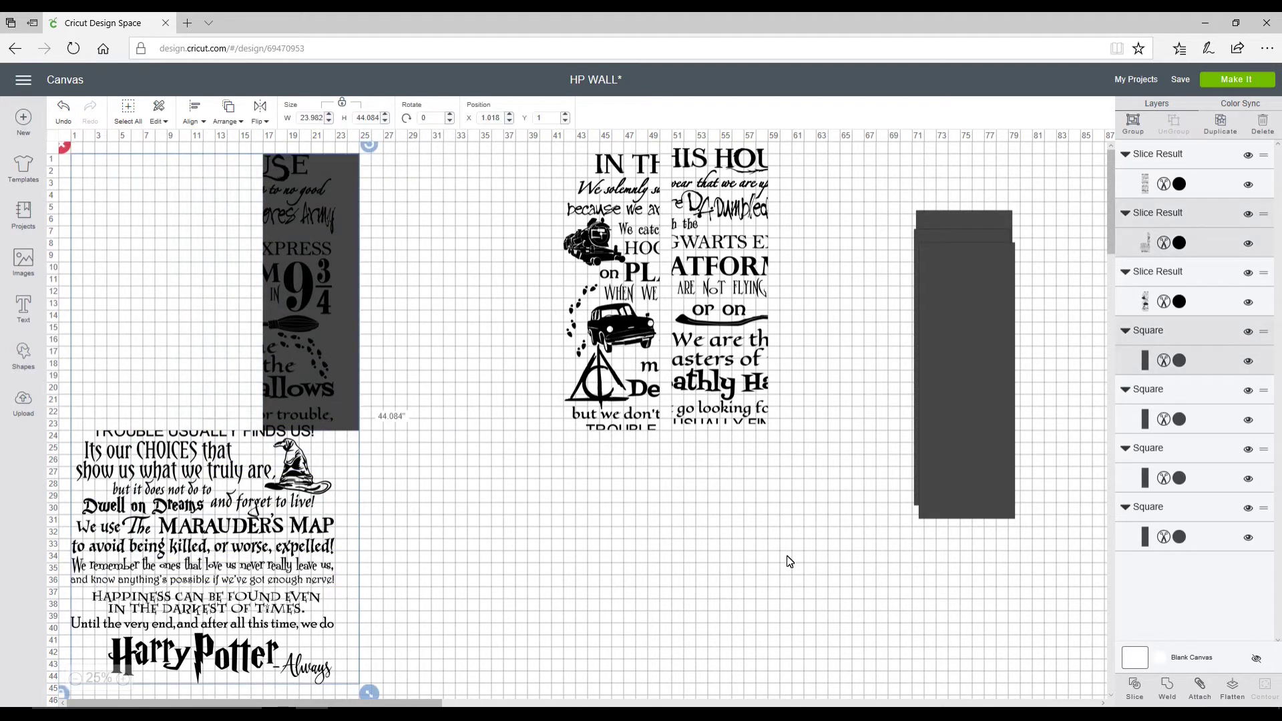
{"action": "left_click", "coordinate": [1135, 688]}
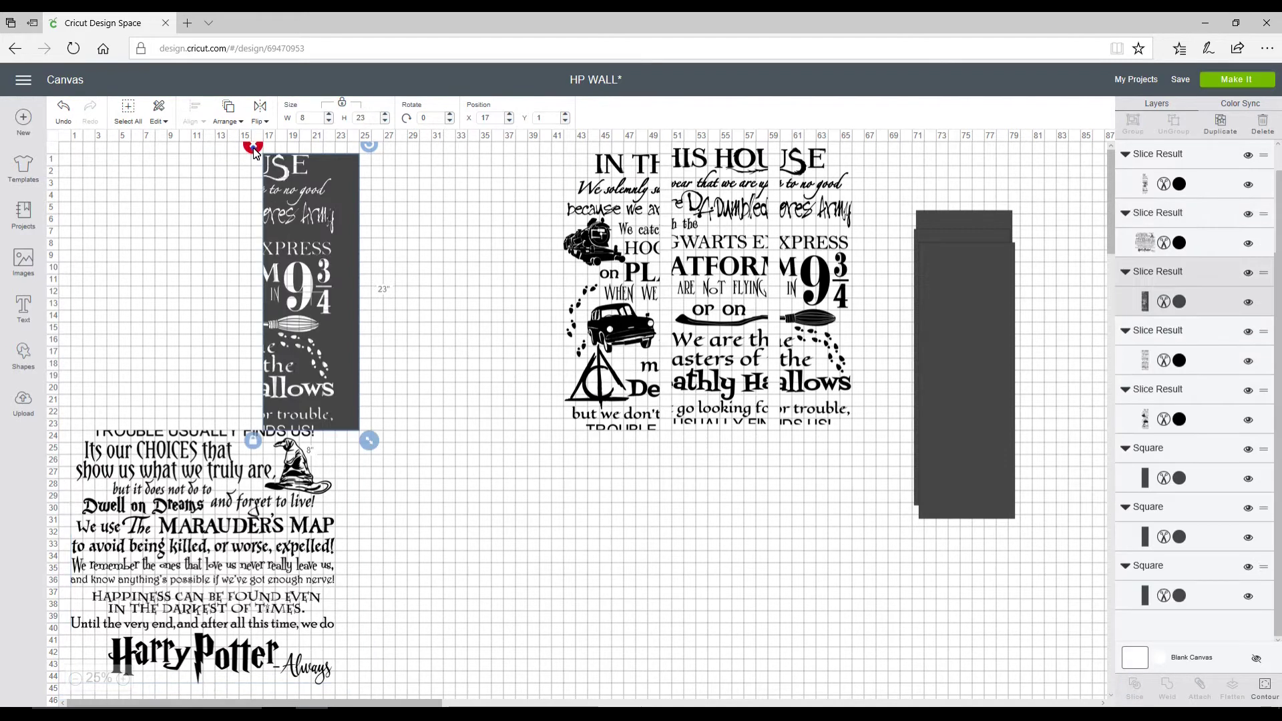
{"action": "left_click", "coordinate": [253, 147]}
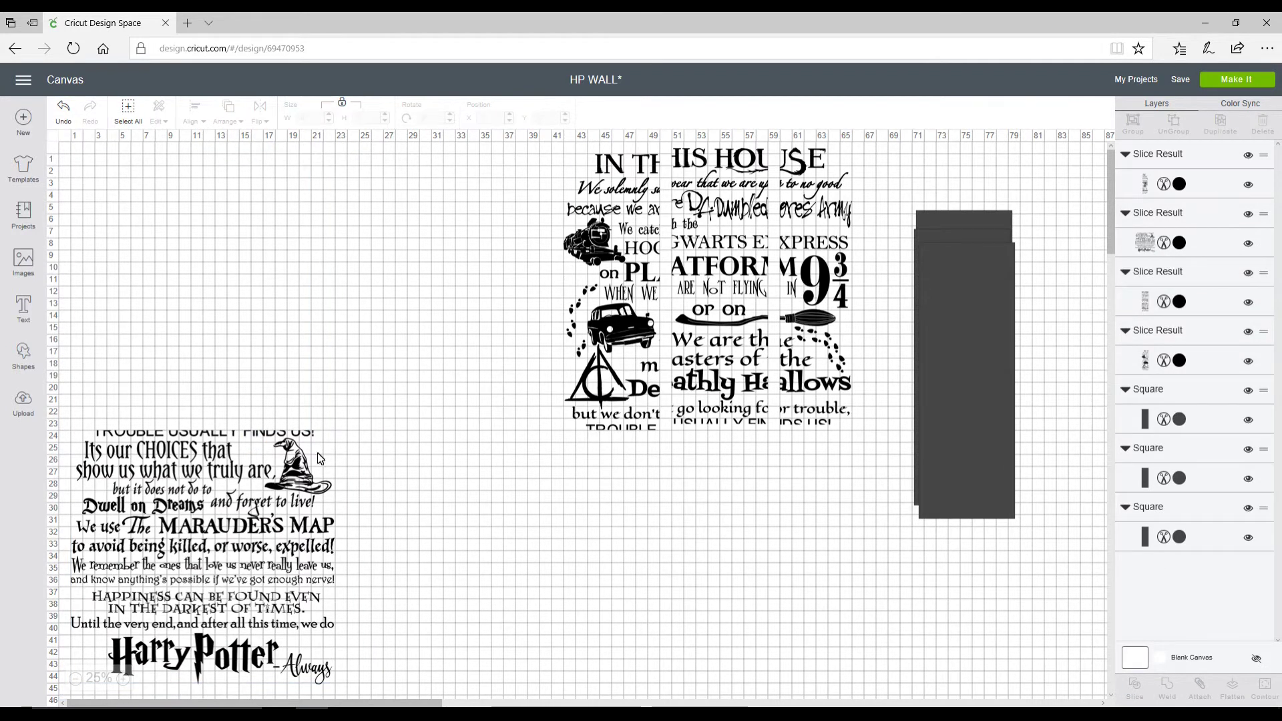
Move the remaining lower part of the quote to X 1, Y 1 and nudge the lower right strip.
{"action": "left_click", "coordinate": [345, 402]}
{"action": "left_click_drag", "start_coordinate": [314, 446], "coordinate": [133, 658]}
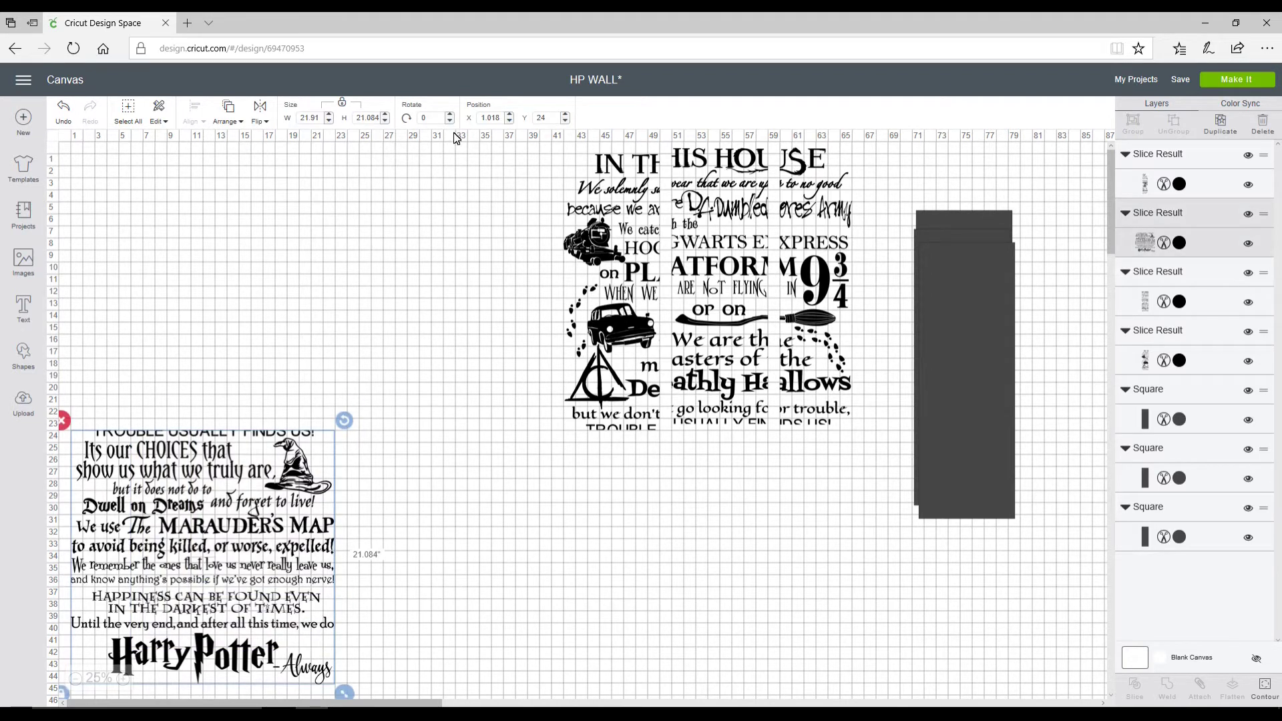
{"action": "left_click_drag", "start_coordinate": [504, 120], "coordinate": [486, 119]}
{"action": "key", "text": "BackSpace"}
{"action": "left_click", "coordinate": [550, 117]}
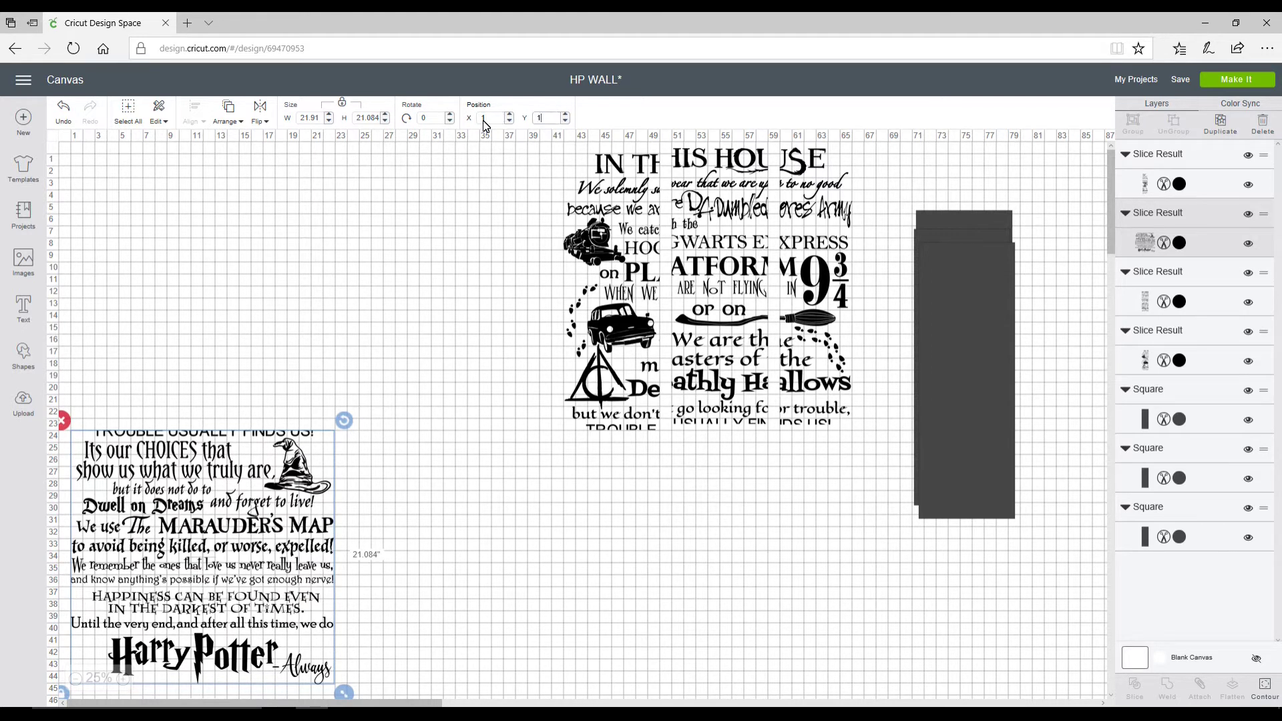
{"action": "type", "text": "1"}
{"action": "key", "text": "Return"}
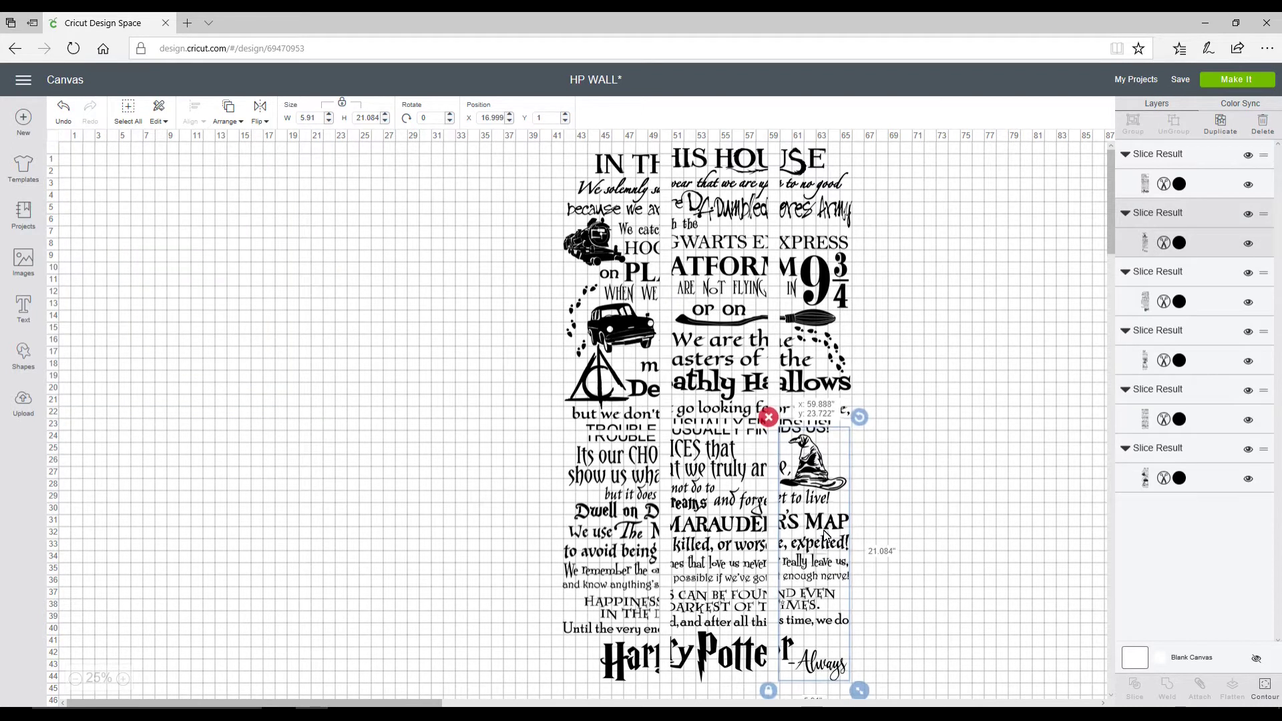
{"action": "left_click_drag", "start_coordinate": [826, 534], "coordinate": [823, 533]}
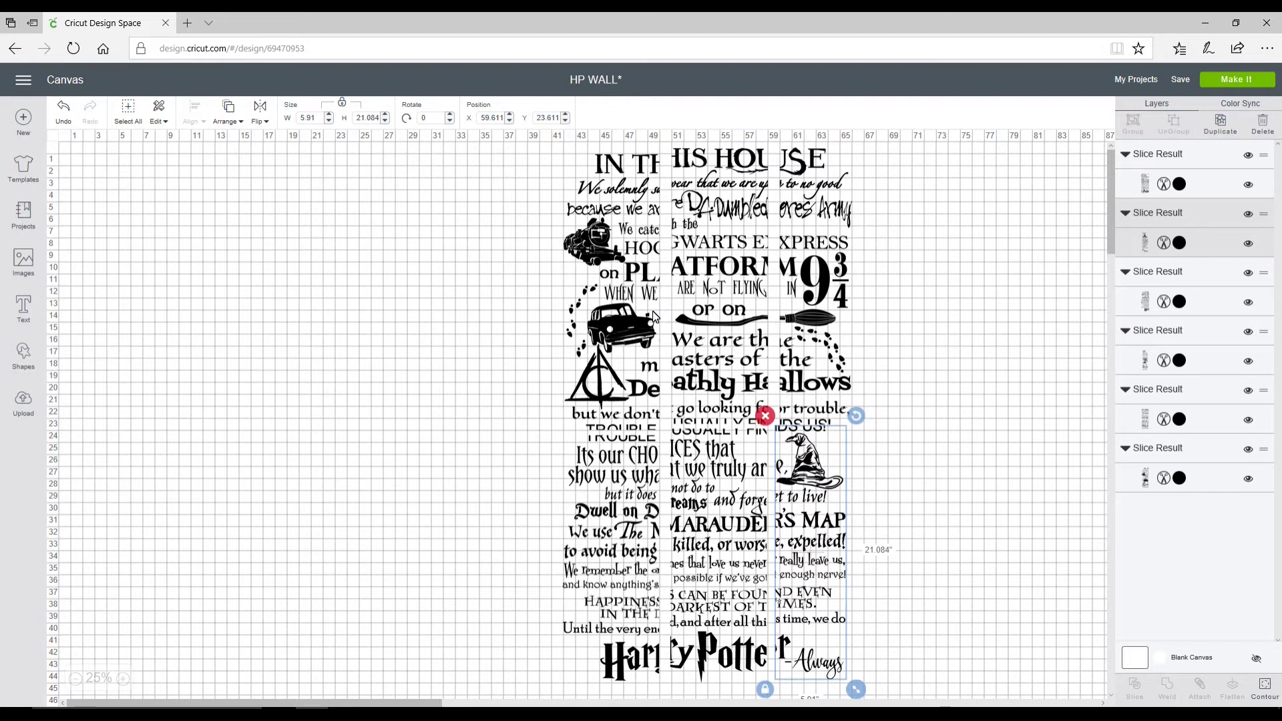
Move the strip with the car to X 1, Y 1.
{"action": "left_click_drag", "start_coordinate": [654, 315], "coordinate": [456, 338]}
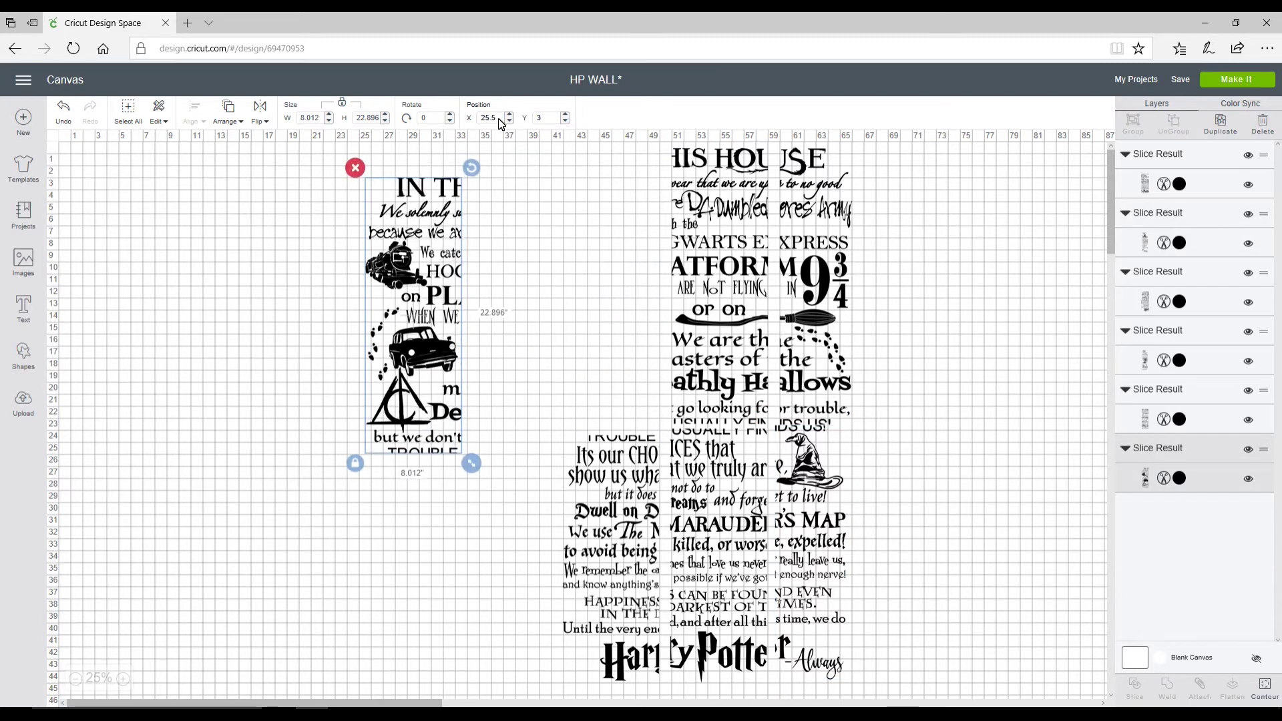
{"action": "left_click", "coordinate": [548, 117]}
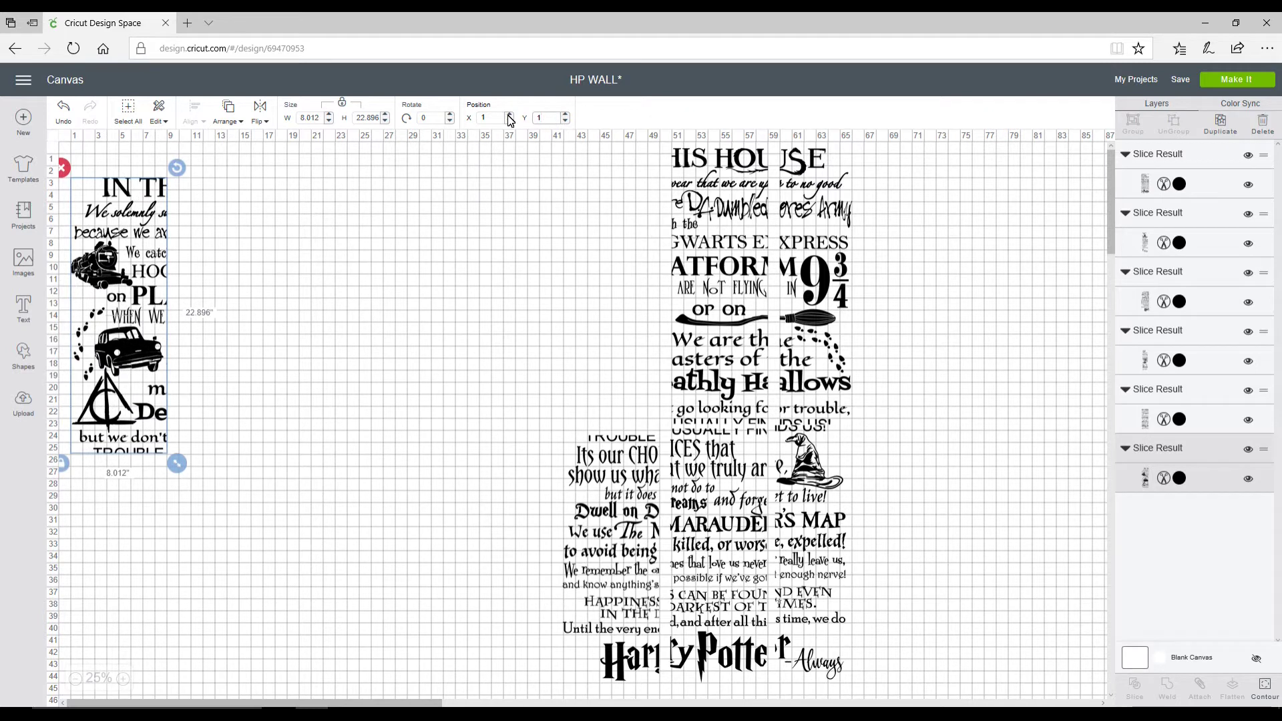
{"action": "type", "text": "1"}
{"action": "key", "text": "Return"}
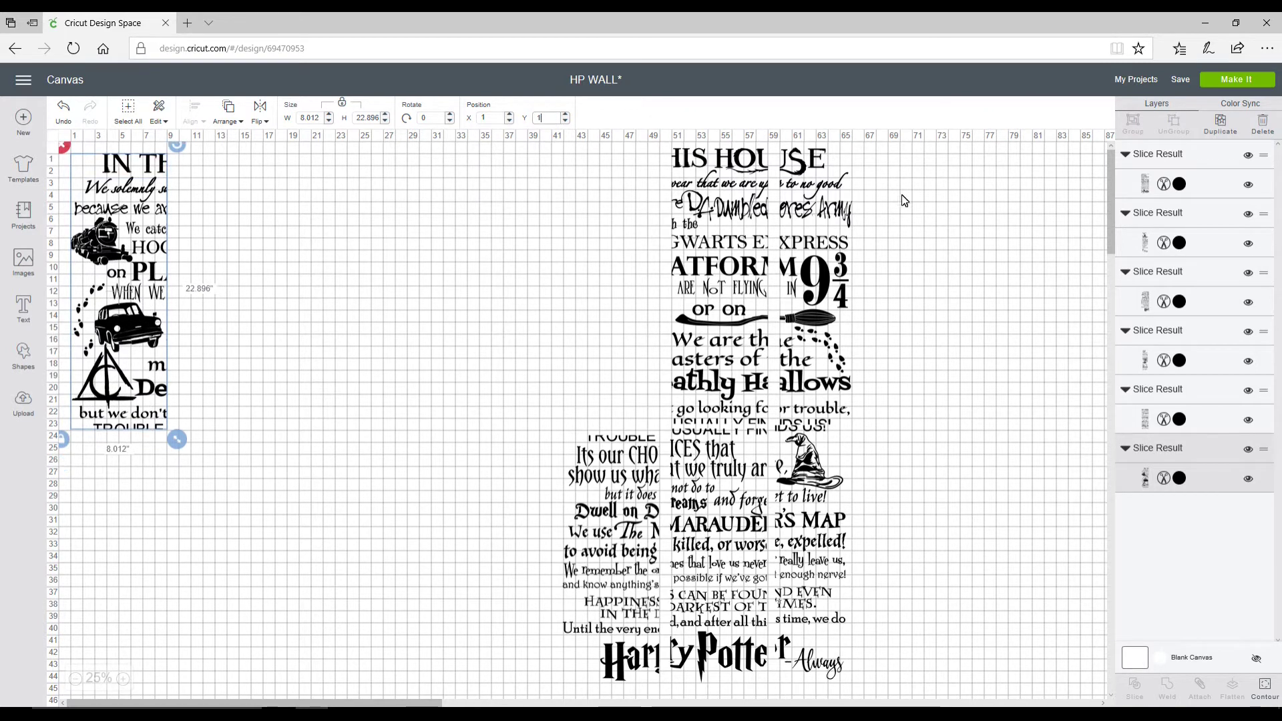
Set the middle top strip to X 9, Y 1, then nudge the right top strip left.
{"action": "left_click", "coordinate": [731, 237]}
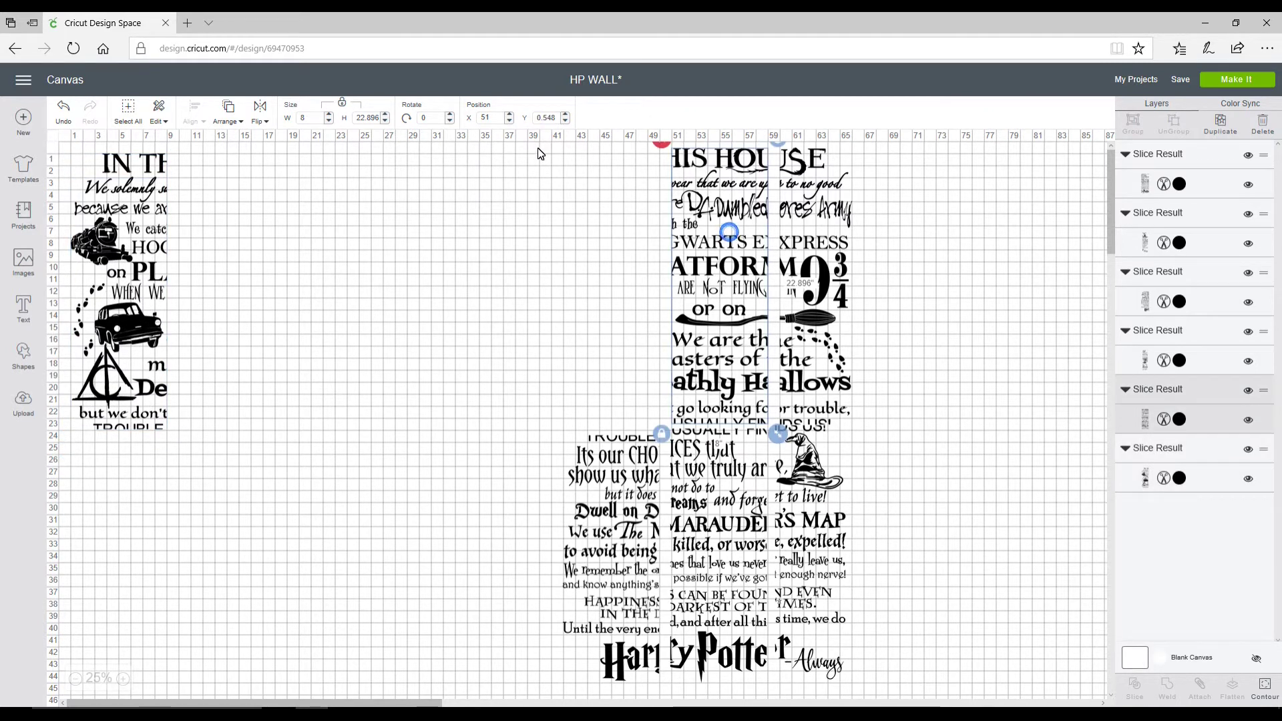
{"action": "left_click", "coordinate": [486, 117]}
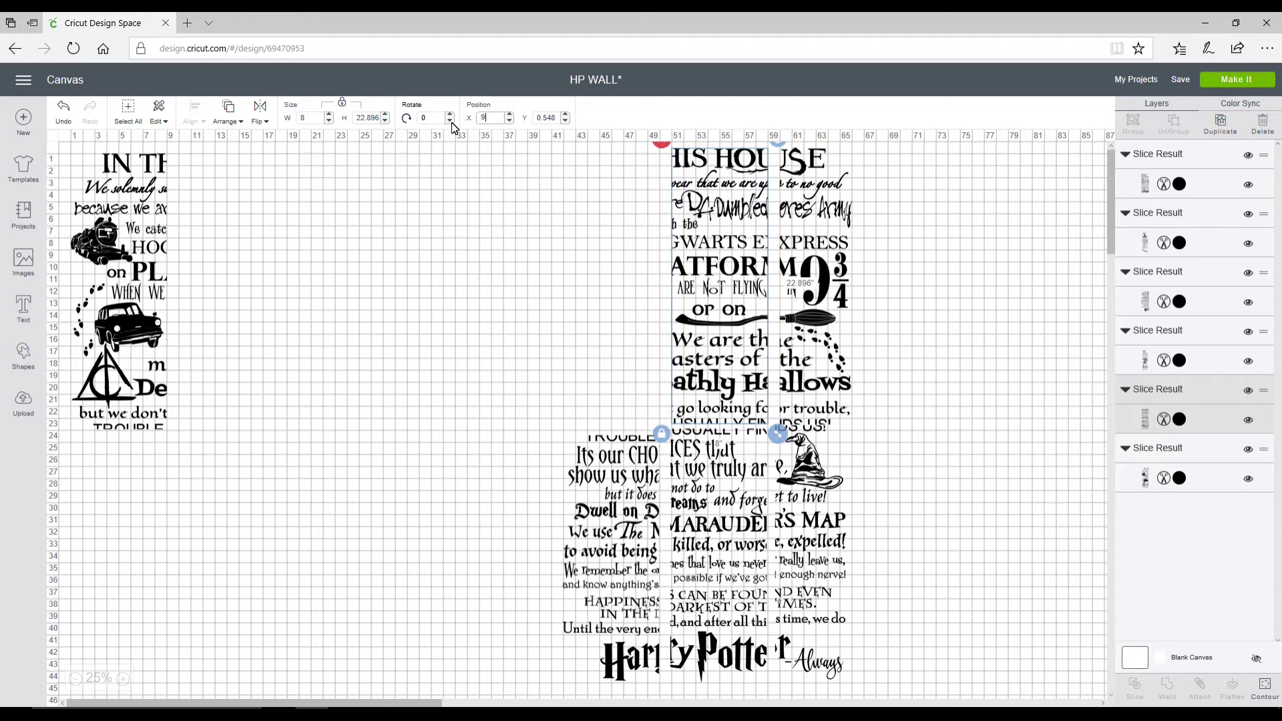
{"action": "key", "text": "Tab"}
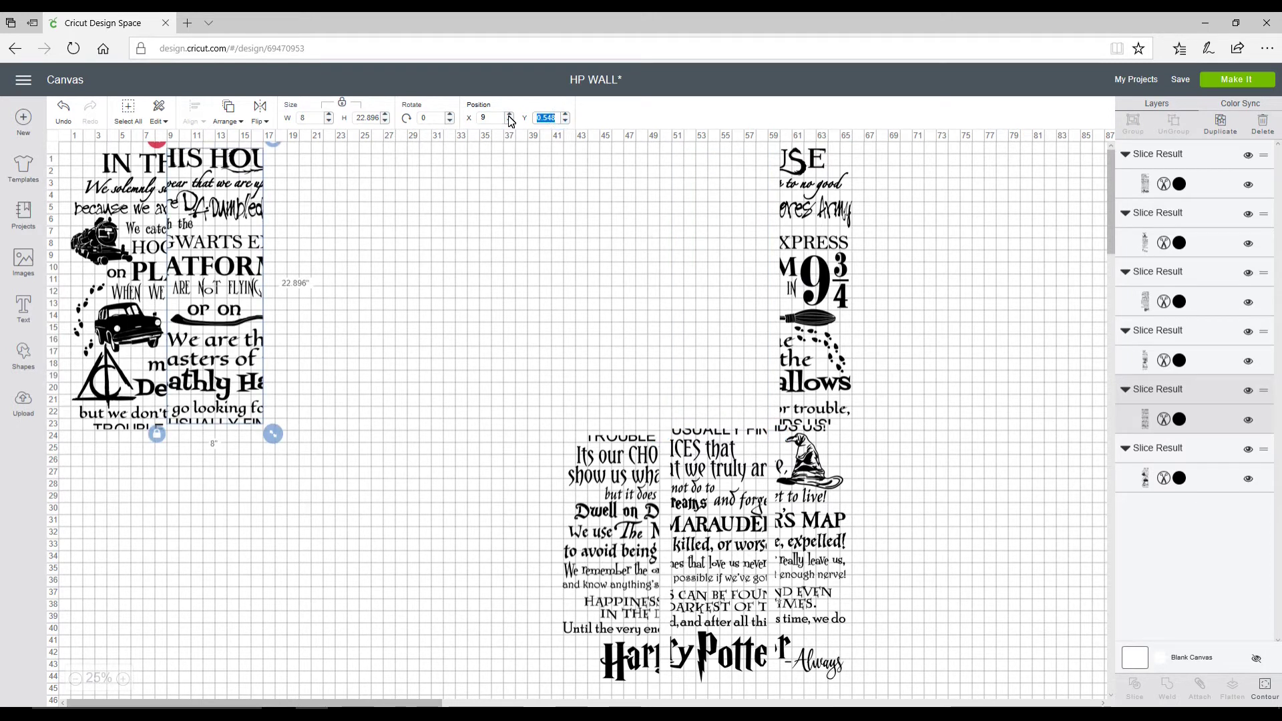
{"action": "type", "text": "1"}
{"action": "key", "text": "Return"}
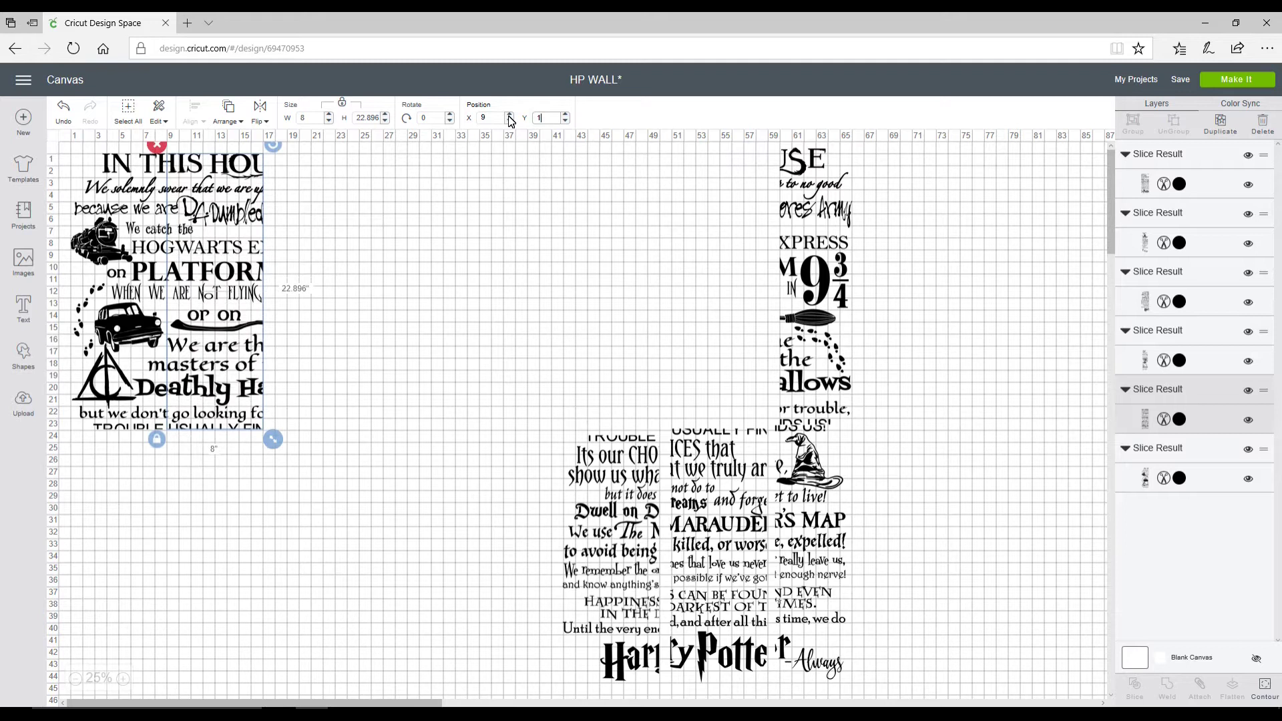
{"action": "left_click", "coordinate": [472, 266]}
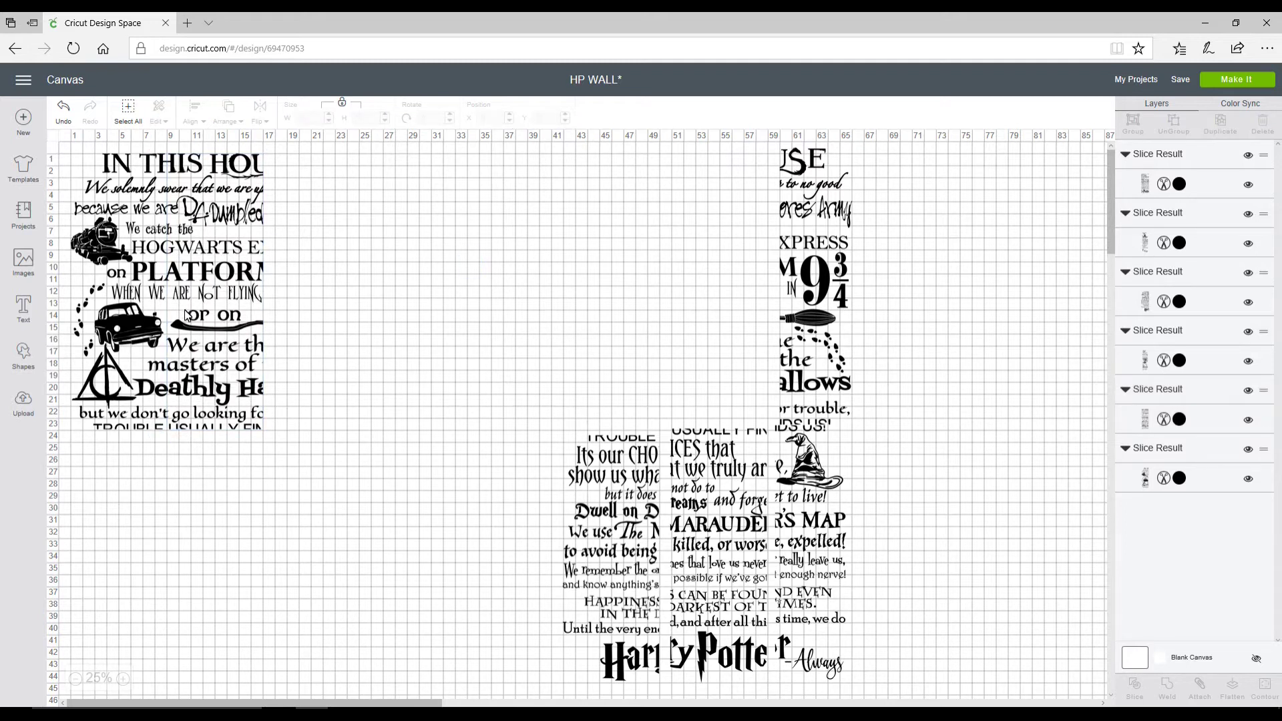
{"action": "left_click_drag", "start_coordinate": [830, 300], "coordinate": [774, 295]}
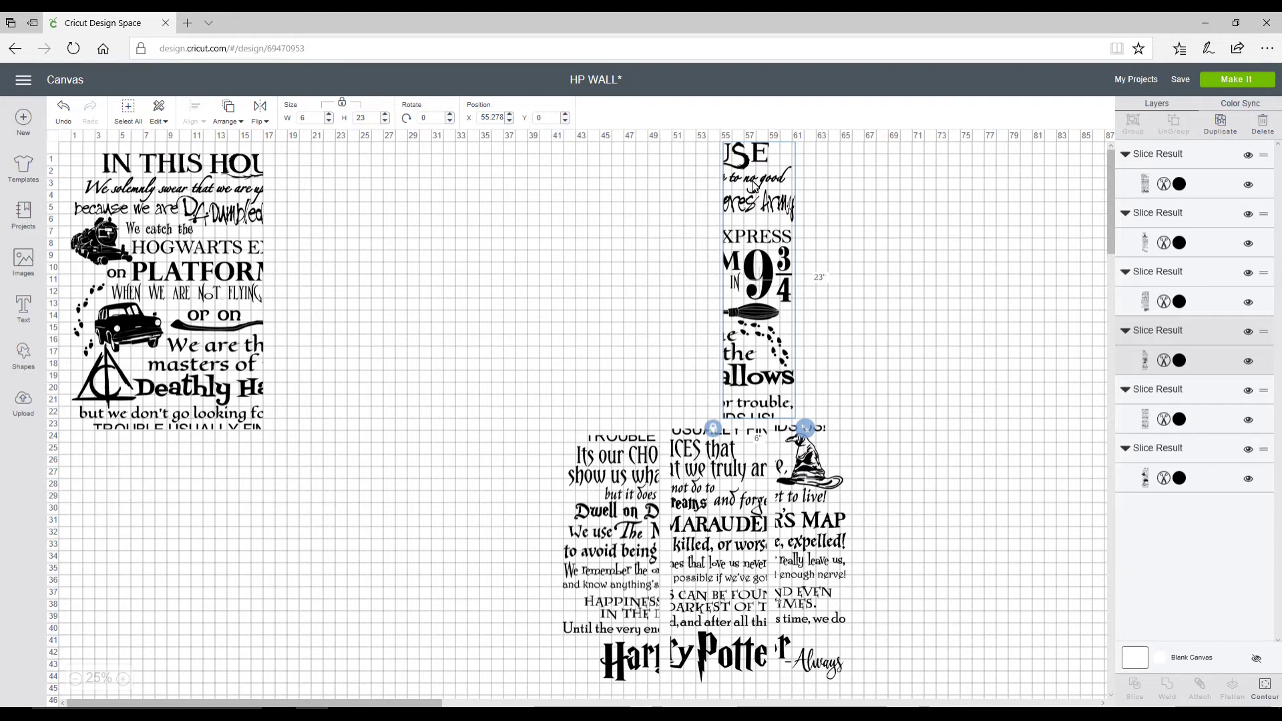
Send the project to Make It mat preparation, showing 6 mats and an oversize warning.
{"action": "left_click", "coordinate": [1252, 80]}
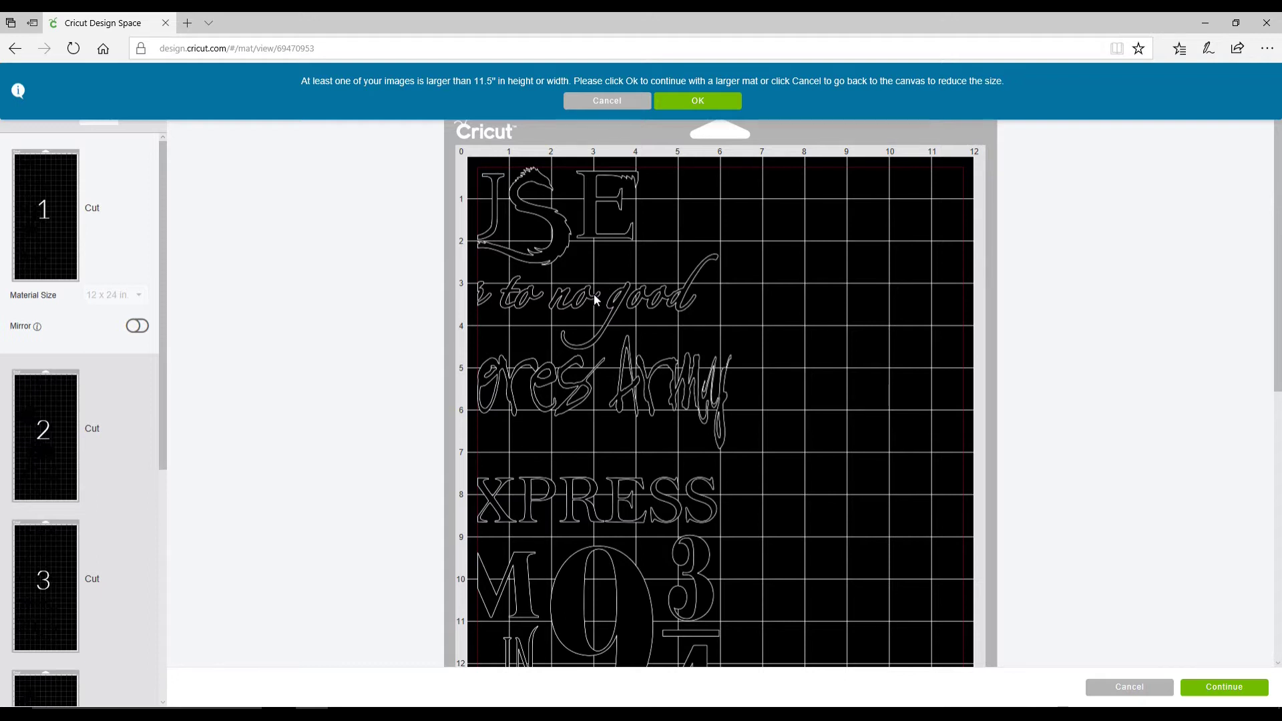
Accept the larger mat for the oversize panels and choose Premium Outdoor Vinyl as the cut material.
{"action": "left_click", "coordinate": [726, 106]}
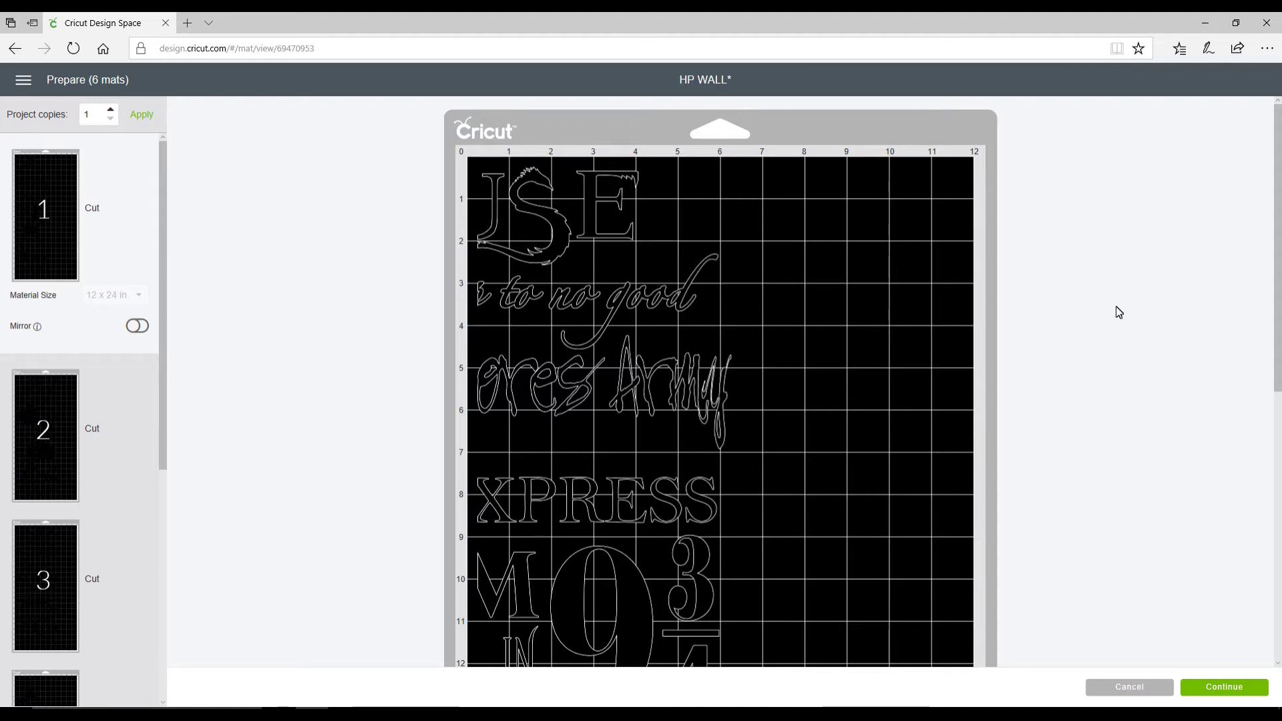
{"action": "left_click", "coordinate": [1224, 687]}
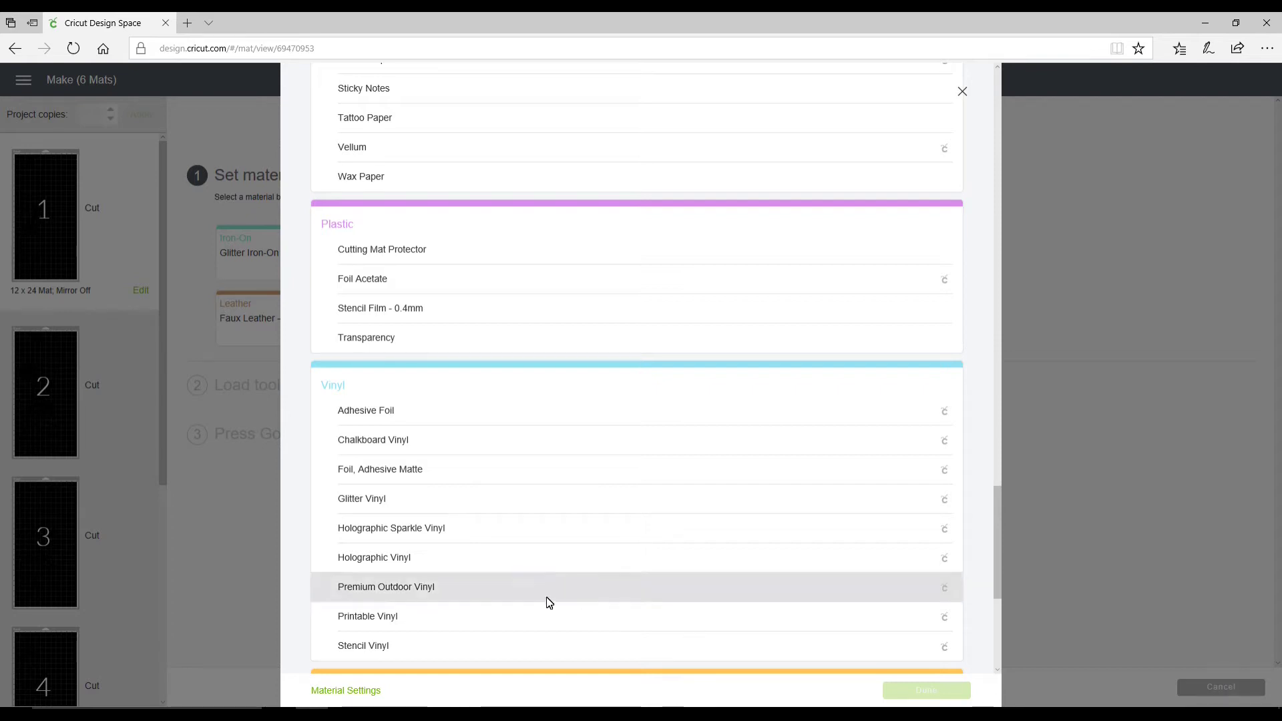
{"action": "left_click", "coordinate": [419, 593]}
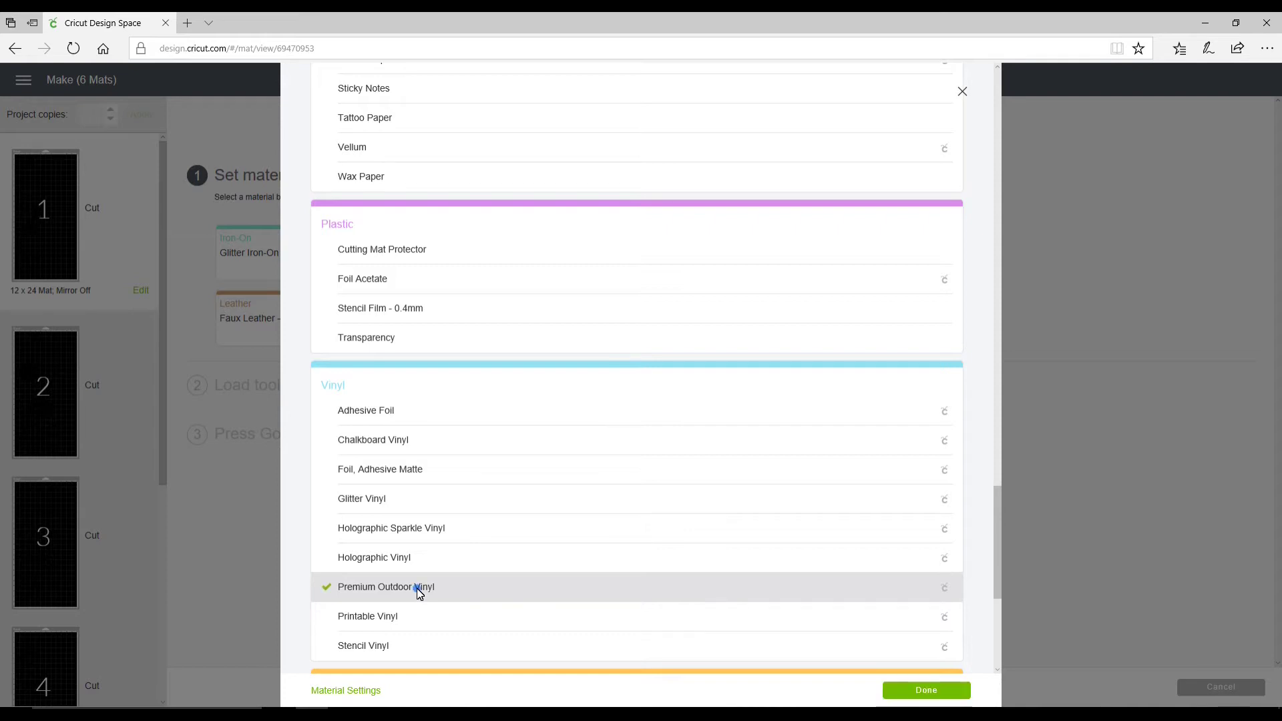
{"action": "left_click", "coordinate": [926, 691]}
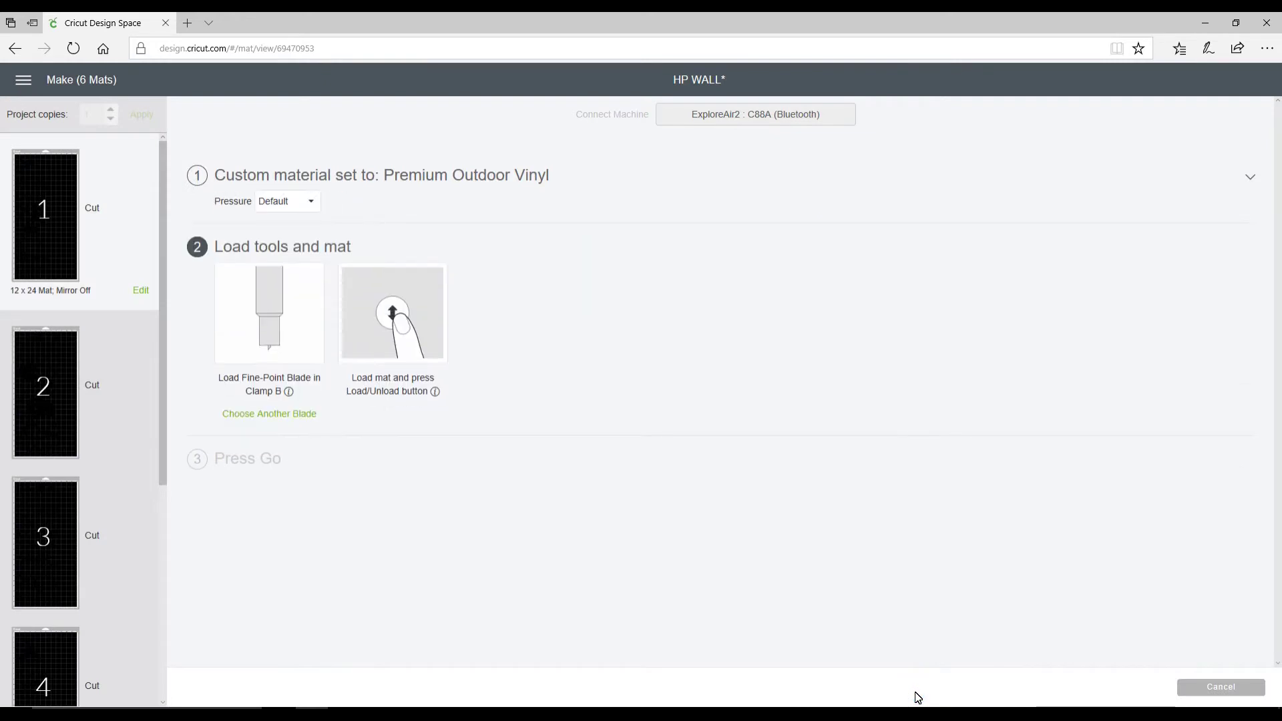